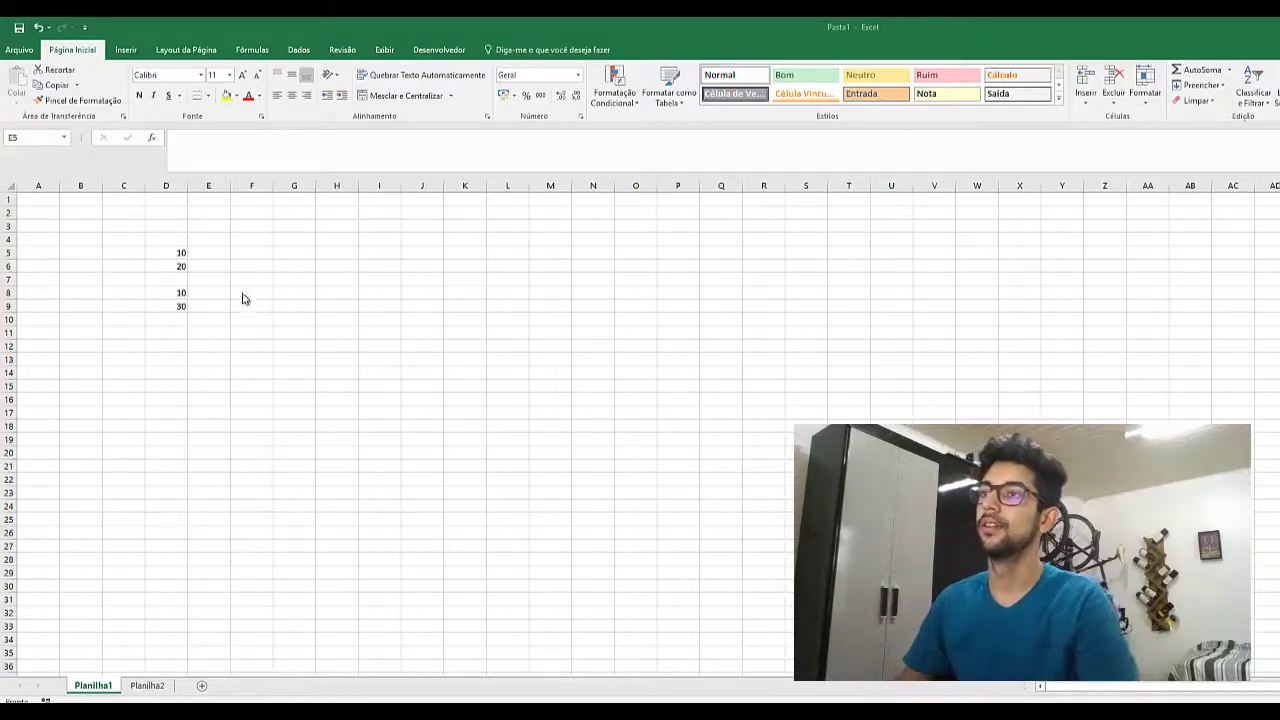
Step: Start a formula in G5, try the range D5:D9, then settle on =D5
{"action": "left_click", "coordinate": [250, 253]}
{"action": "left_click", "coordinate": [325, 252]}
{"action": "left_click", "coordinate": [290, 252]}
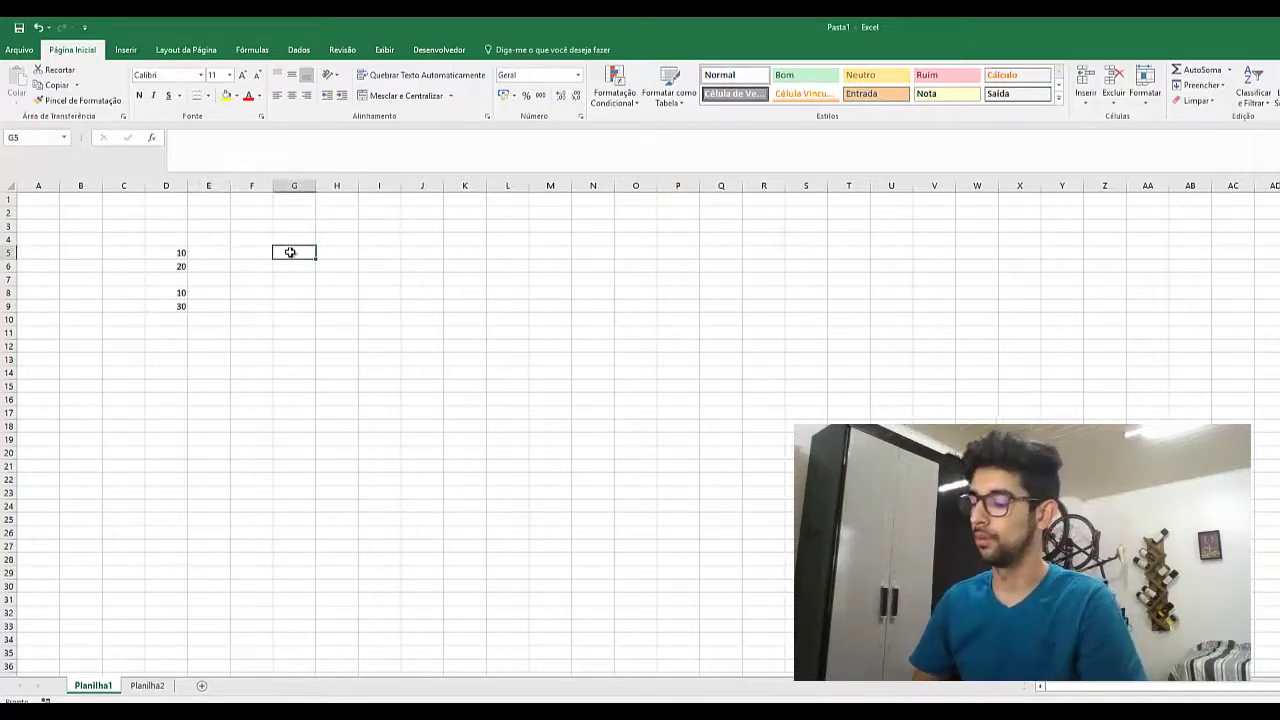
{"action": "type", "text": "="}
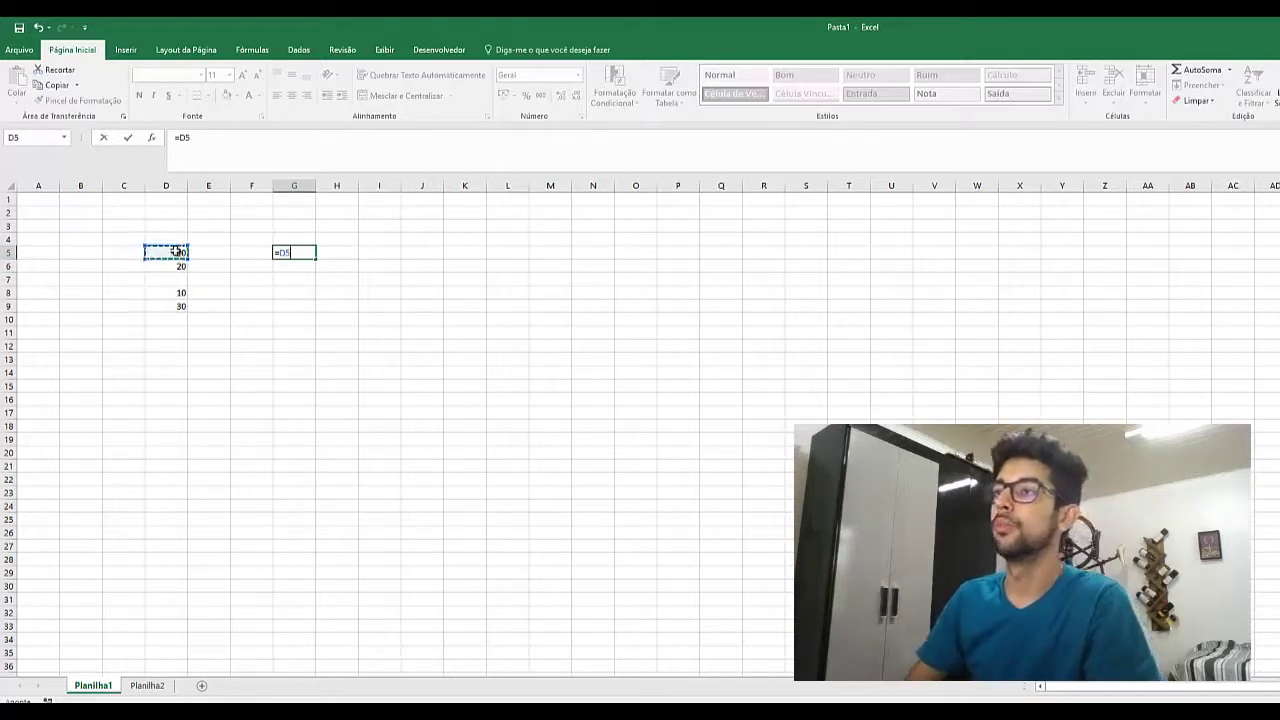
{"action": "left_click_drag", "start_coordinate": [176, 251], "coordinate": [176, 308]}
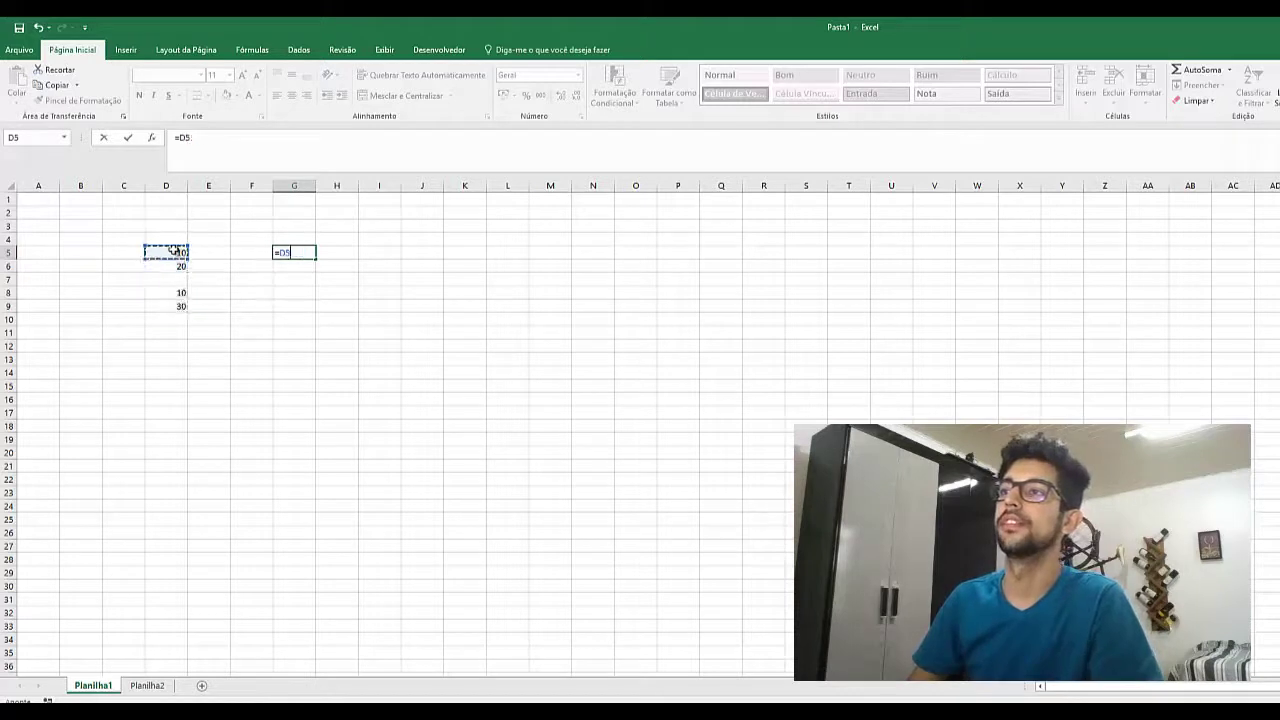
{"action": "left_click_drag", "start_coordinate": [180, 251], "coordinate": [178, 307]}
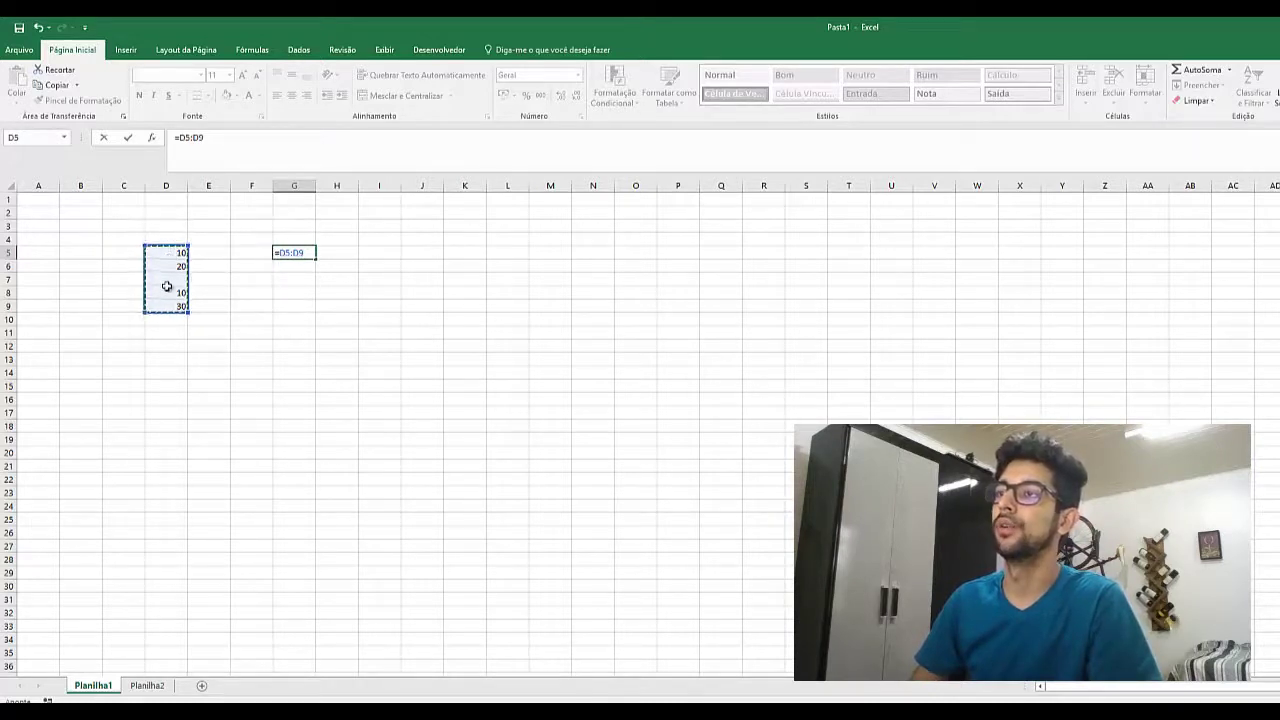
{"action": "left_click", "coordinate": [175, 252]}
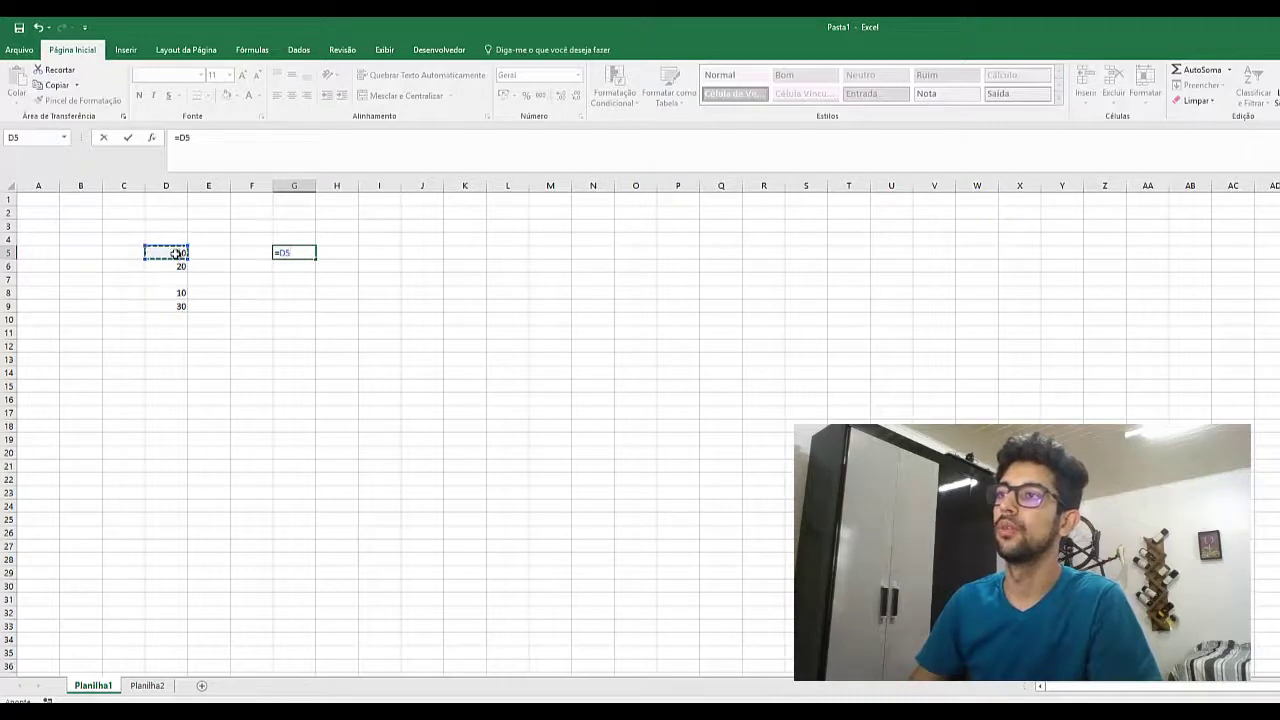
{"action": "left_click_drag", "start_coordinate": [182, 300], "coordinate": [183, 302]}
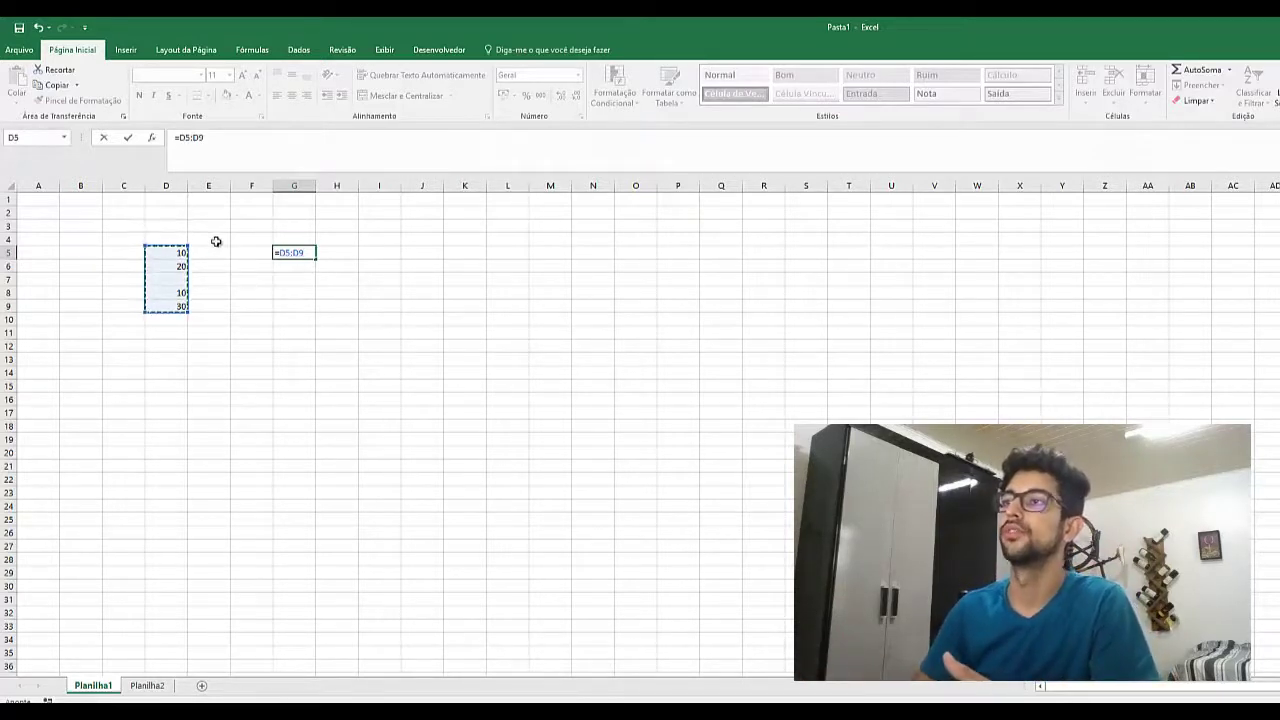
{"action": "left_click", "coordinate": [177, 254]}
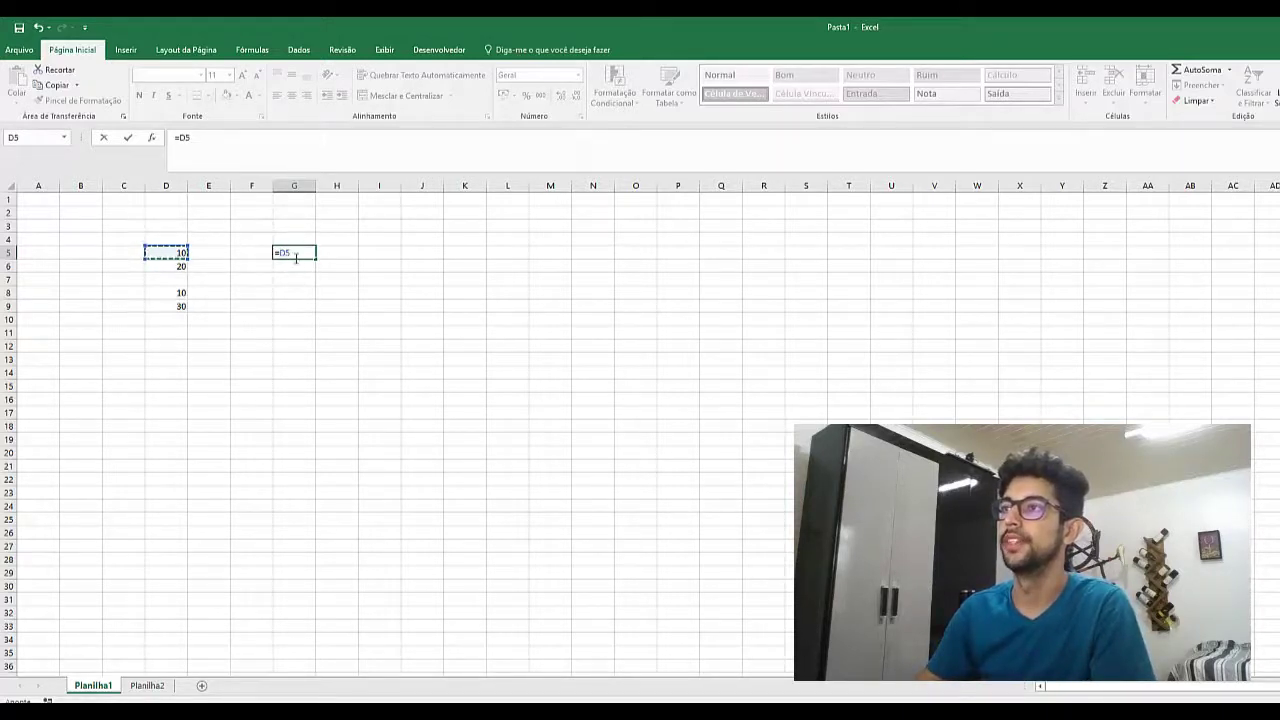
Step: Confirm =D5 in G5 and fill it down to G9
{"action": "key", "text": "Return"}
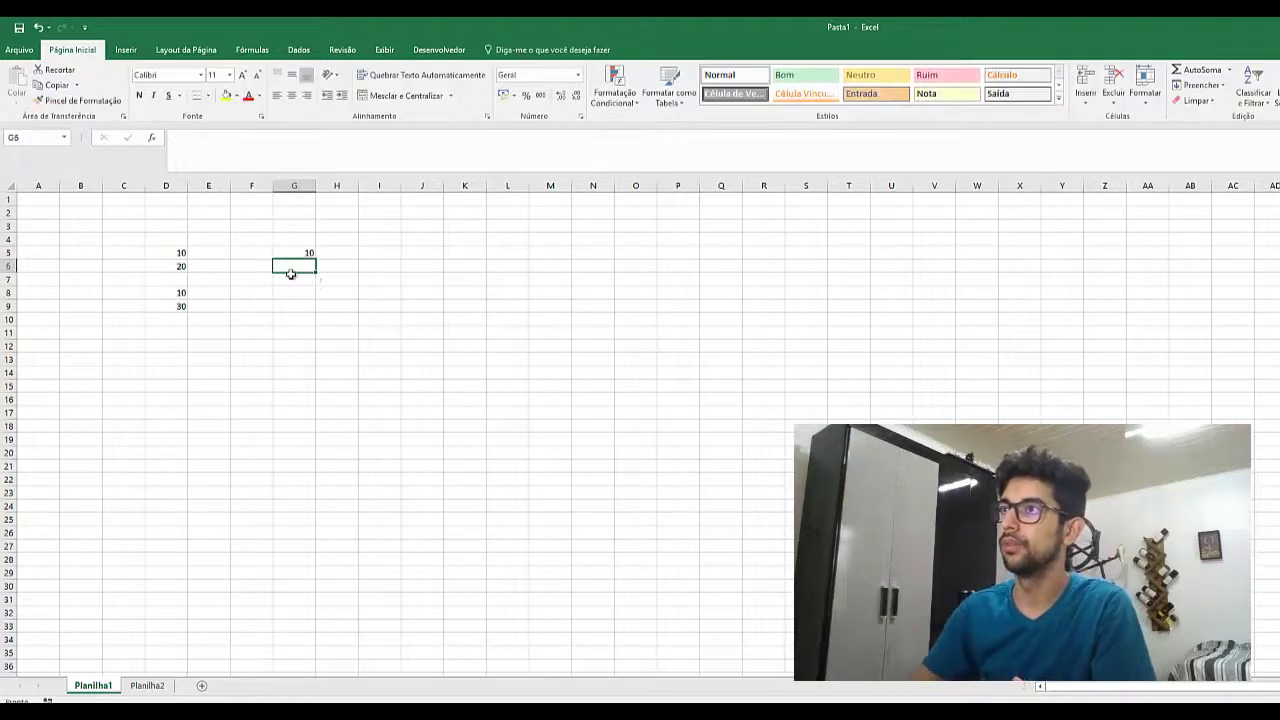
{"action": "left_click", "coordinate": [293, 251]}
{"action": "left_click_drag", "start_coordinate": [316, 260], "coordinate": [322, 322]}
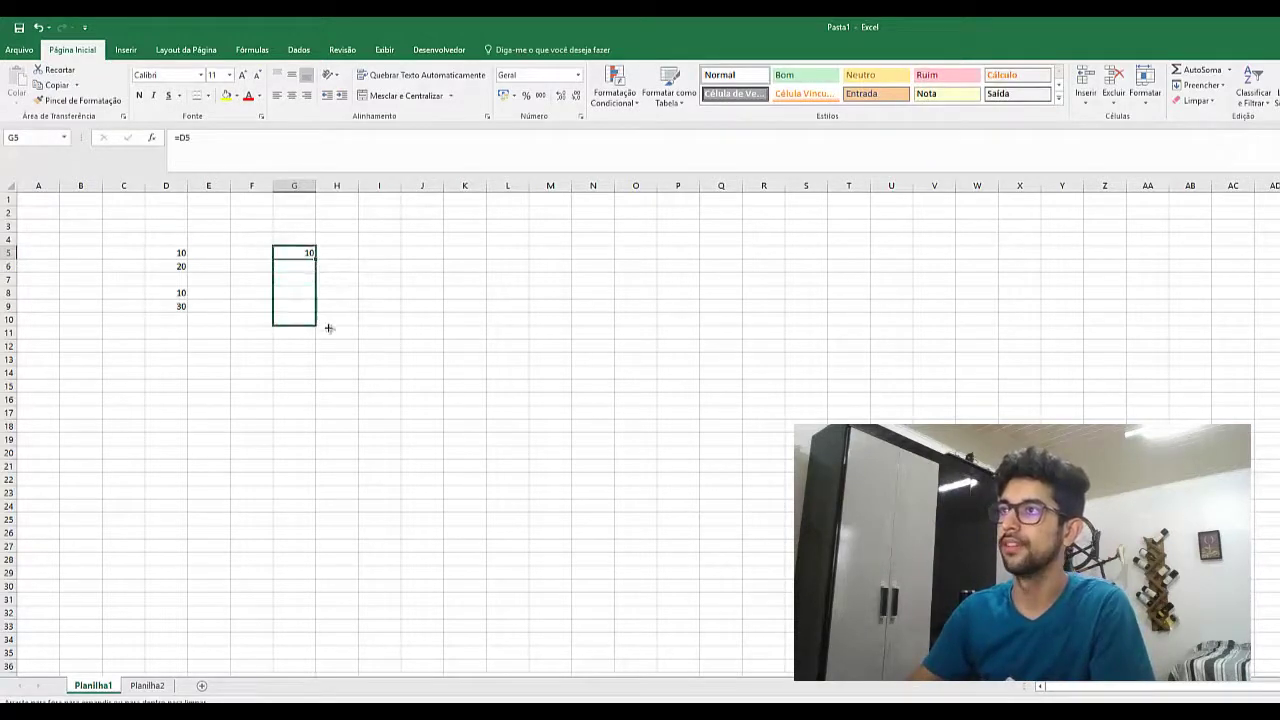
Step: Inspect the copied formulas in column G, seeing G6 now reads =D6
{"action": "left_click", "coordinate": [301, 267]}
{"action": "double_click", "coordinate": [301, 267]}
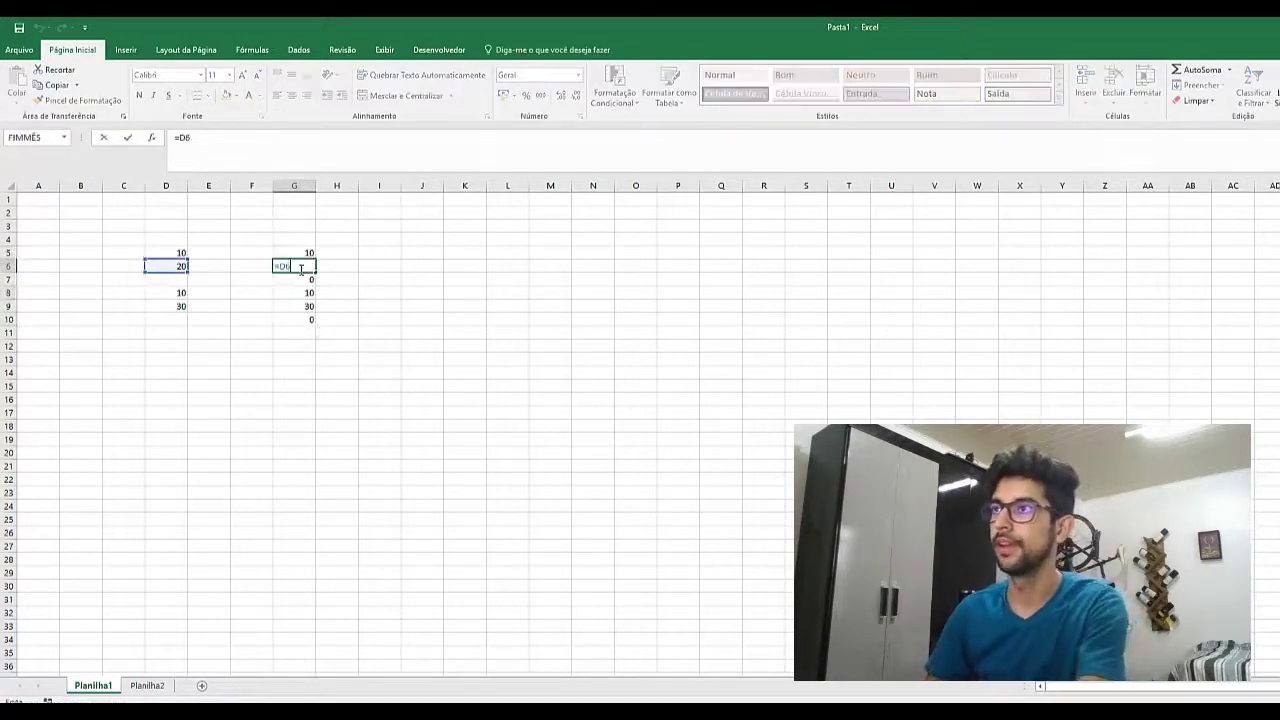
{"action": "key", "text": "Escape"}
{"action": "double_click", "coordinate": [300, 268]}
{"action": "key", "text": "Return"}
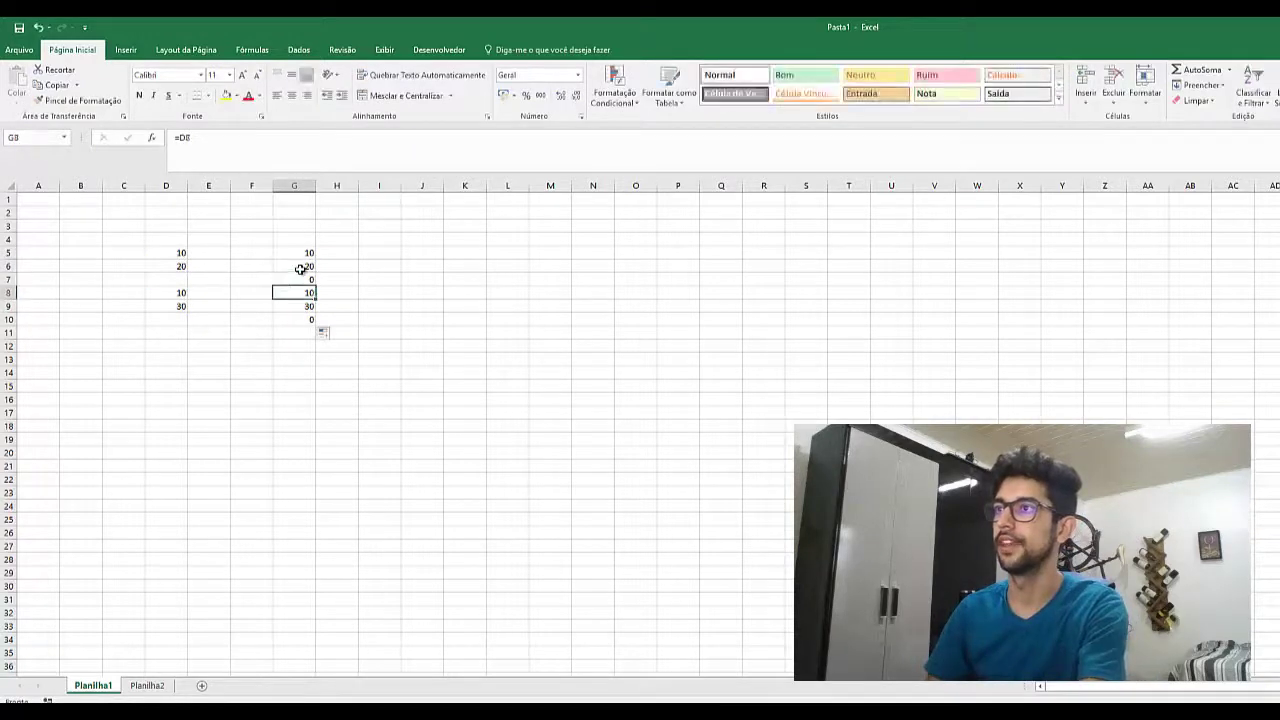
{"action": "key", "text": "Return"}
{"action": "key", "text": "Return"}
{"action": "key", "text": "Return"}
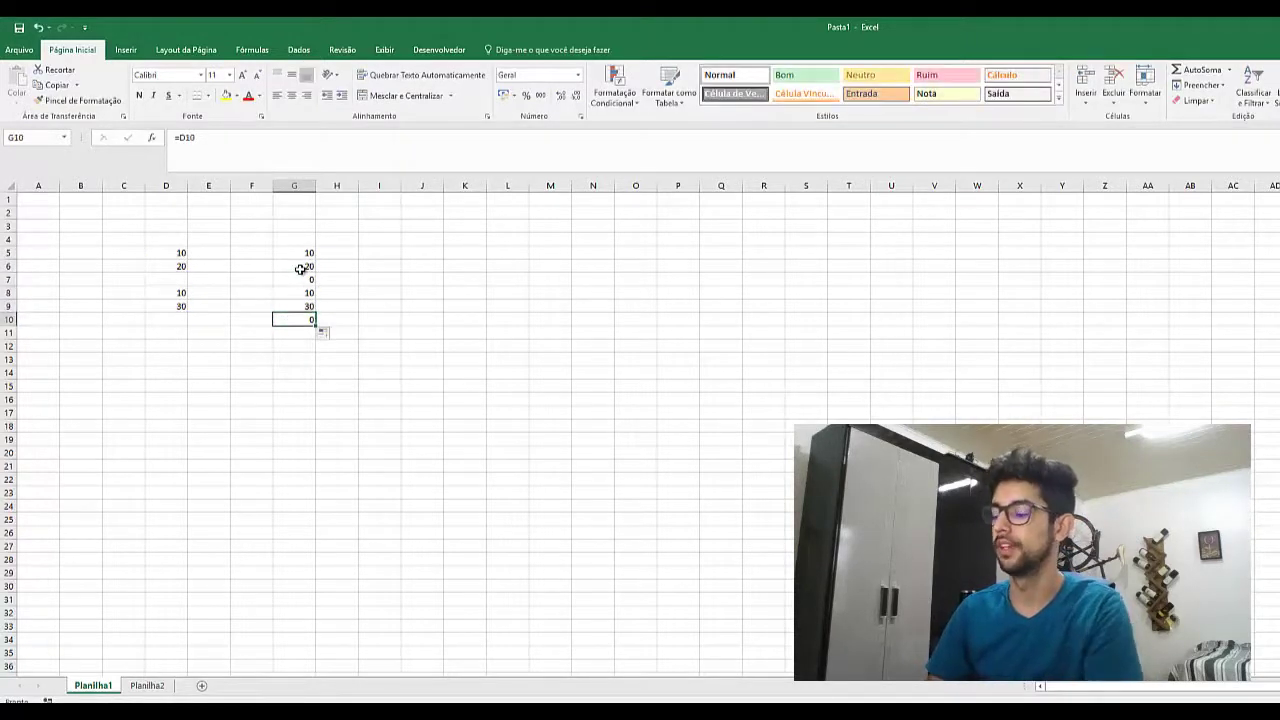
Step: Select G5:G10 and delete the copied formulas
{"action": "key", "text": "shift+Up"}
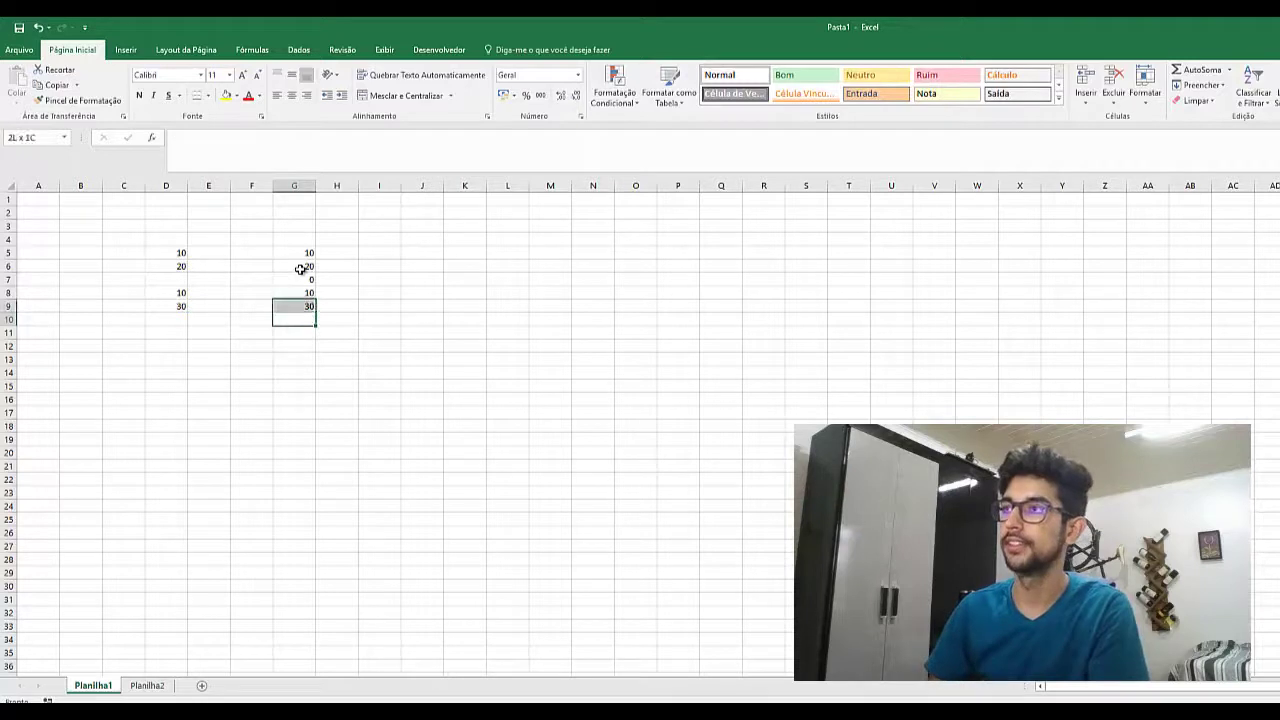
{"action": "key", "text": "shift+Up"}
{"action": "key", "text": "shift+Up"}
{"action": "key", "text": "shift+Up"}
{"action": "key", "text": "shift+Up"}
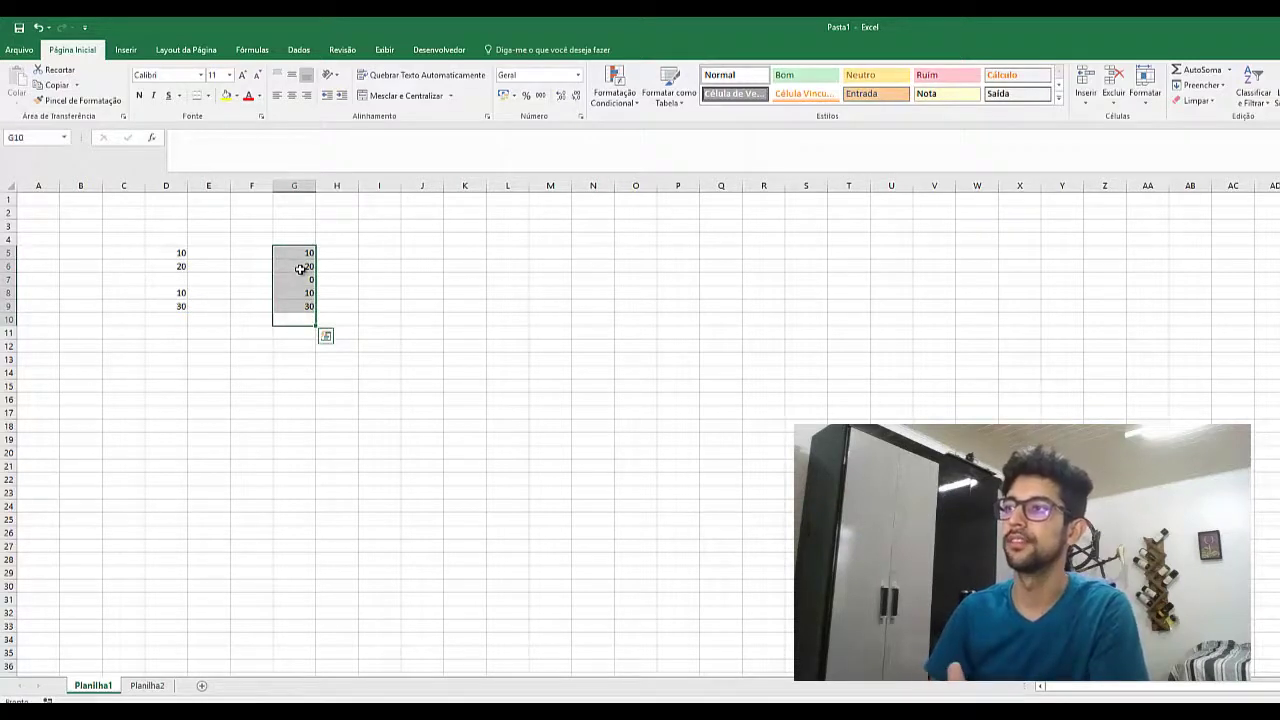
{"action": "key", "text": "Delete"}
Step: Enter =D5 in G5 again, retyping the reference after trying F4
{"action": "left_click", "coordinate": [306, 251]}
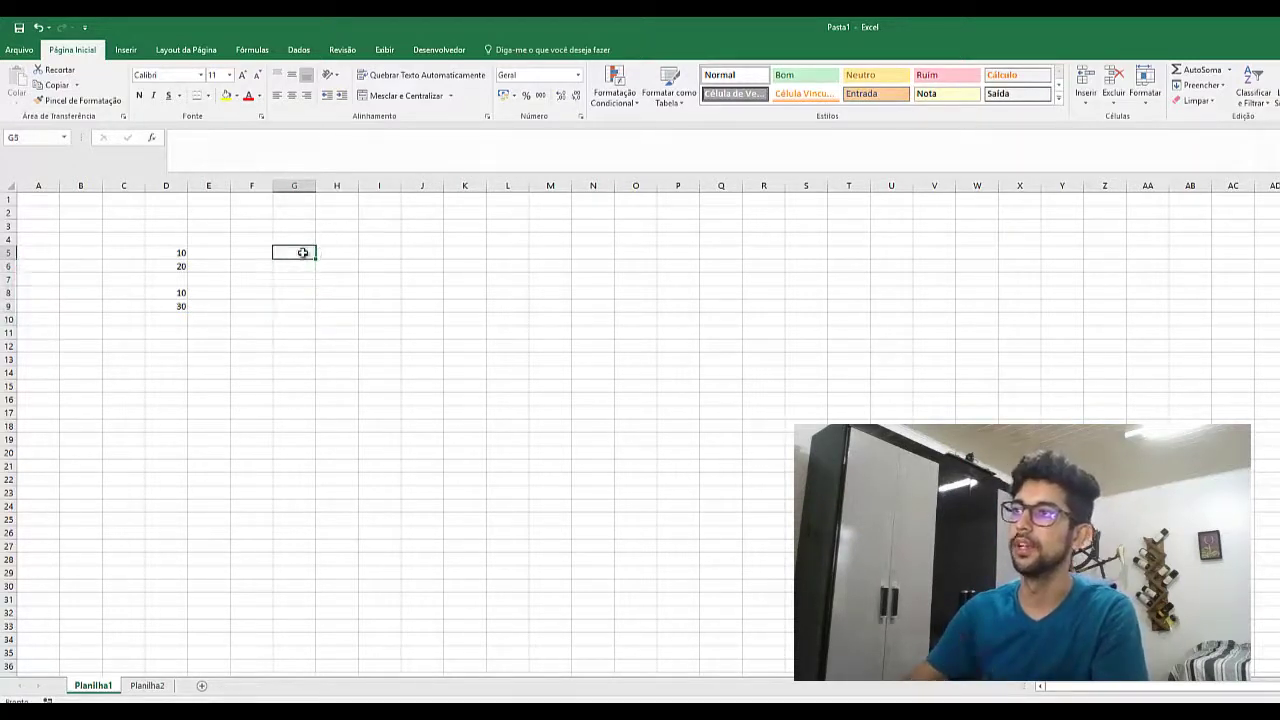
{"action": "type", "text": "="}
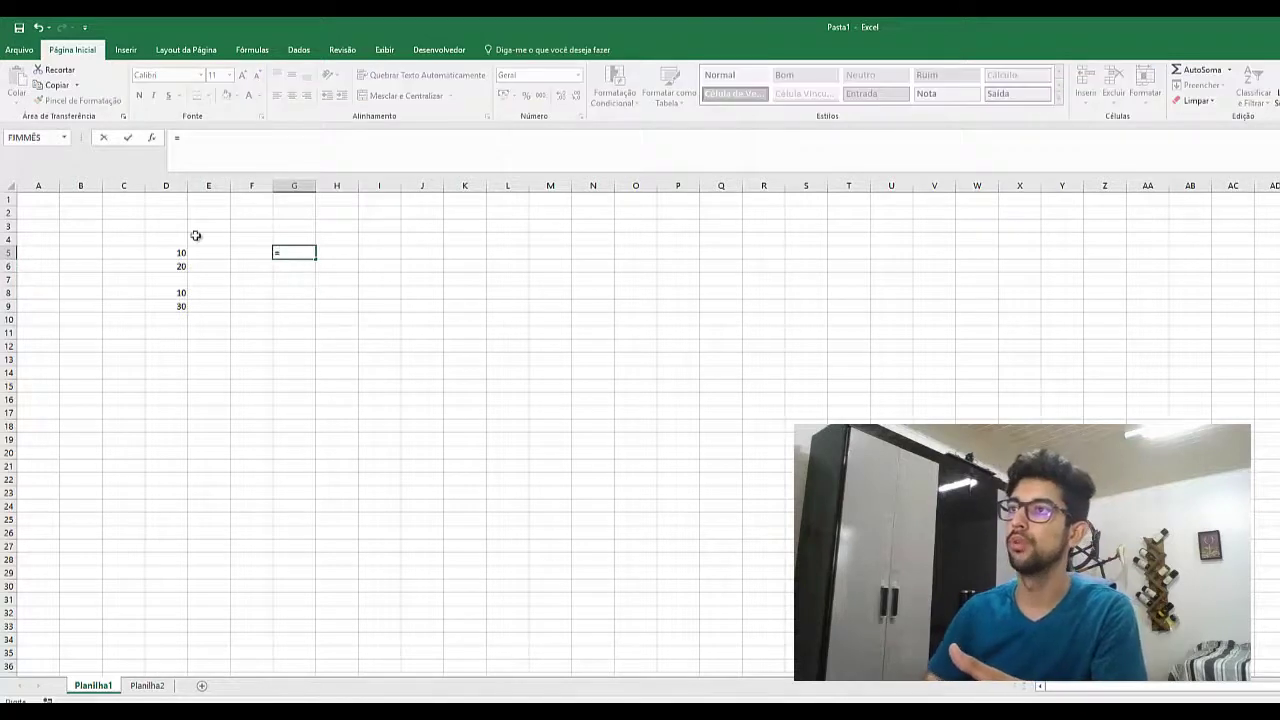
{"action": "left_click", "coordinate": [177, 251]}
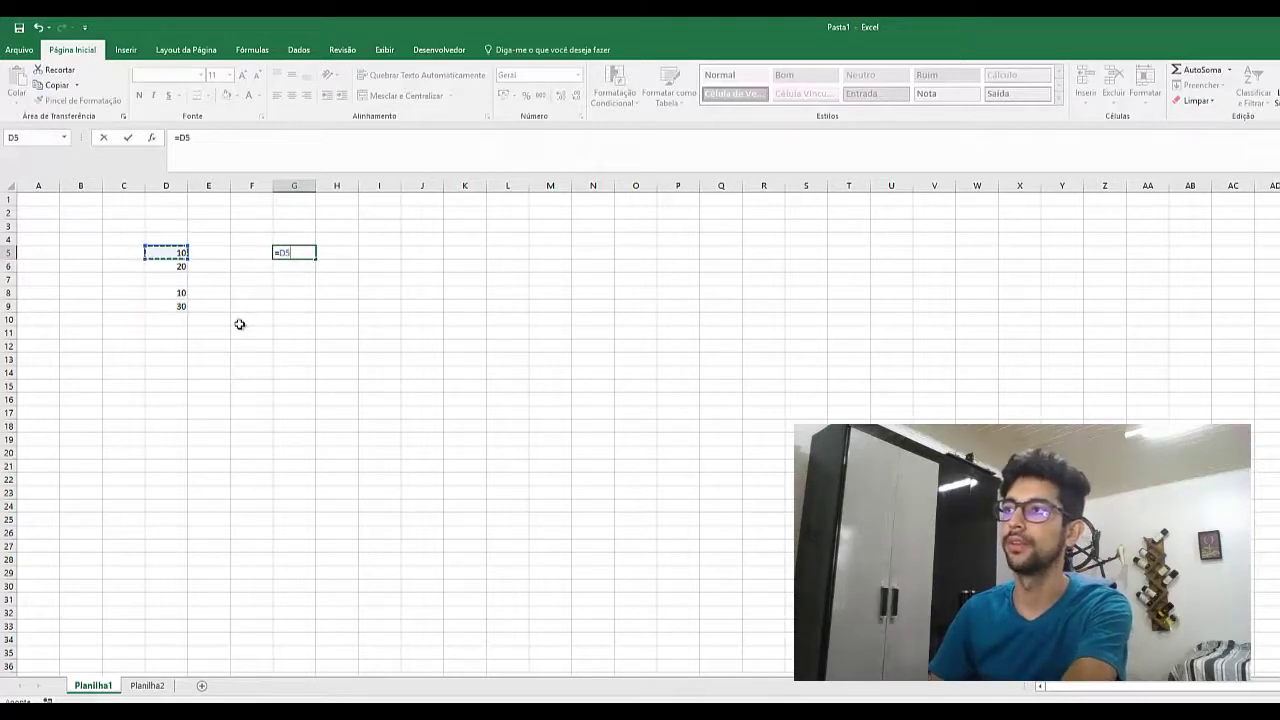
{"action": "key", "text": "F4"}
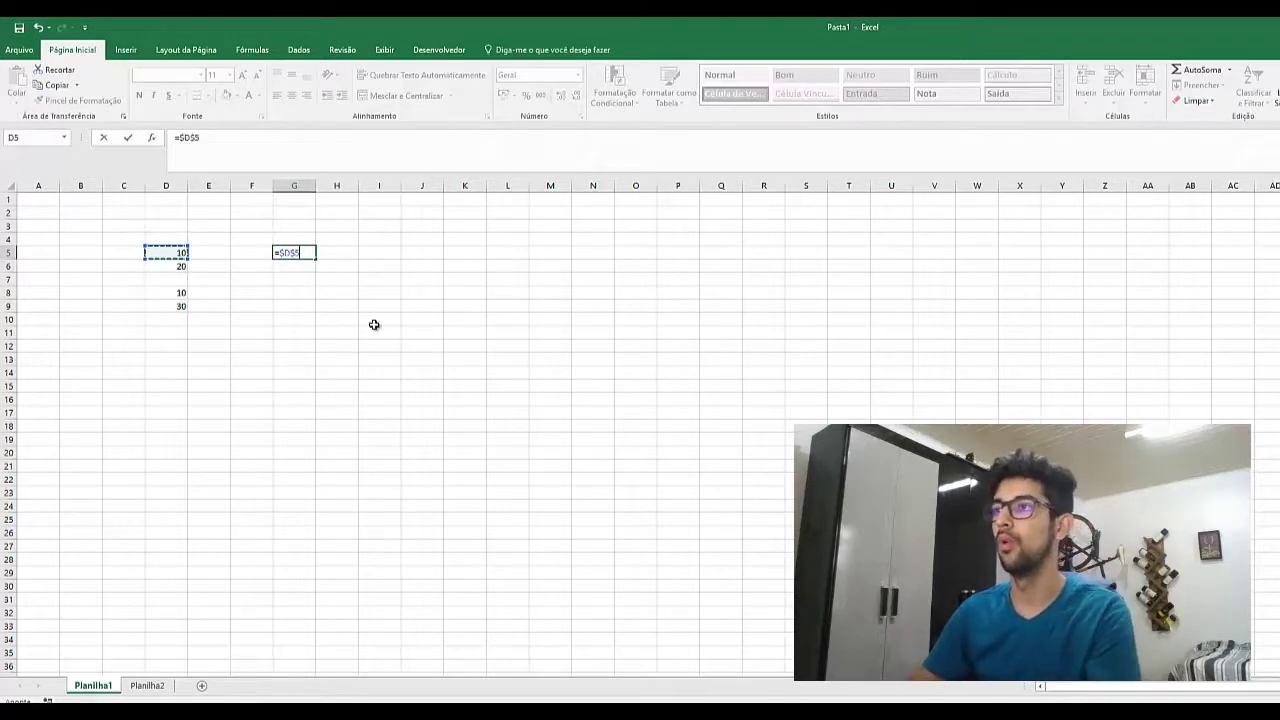
{"action": "key", "text": "BackSpace"}
{"action": "key", "text": "BackSpace"}
{"action": "key", "text": "BackSpace"}
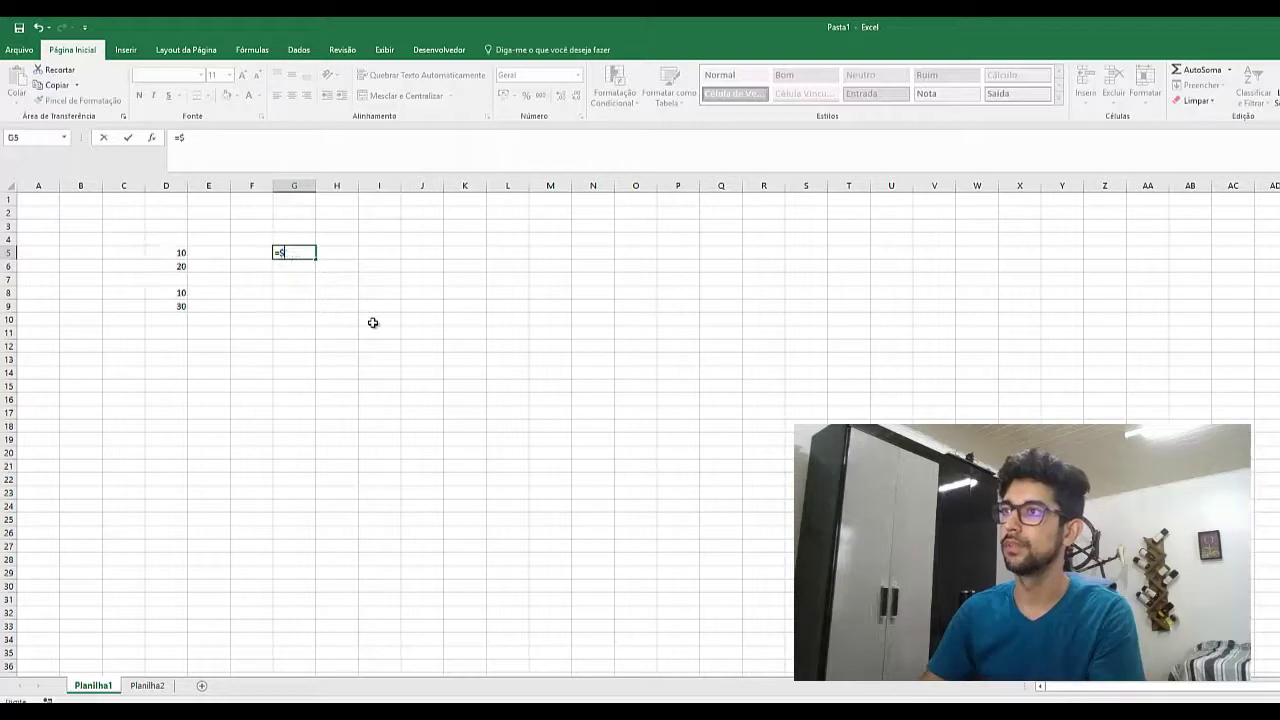
{"action": "type", "text": "d"}
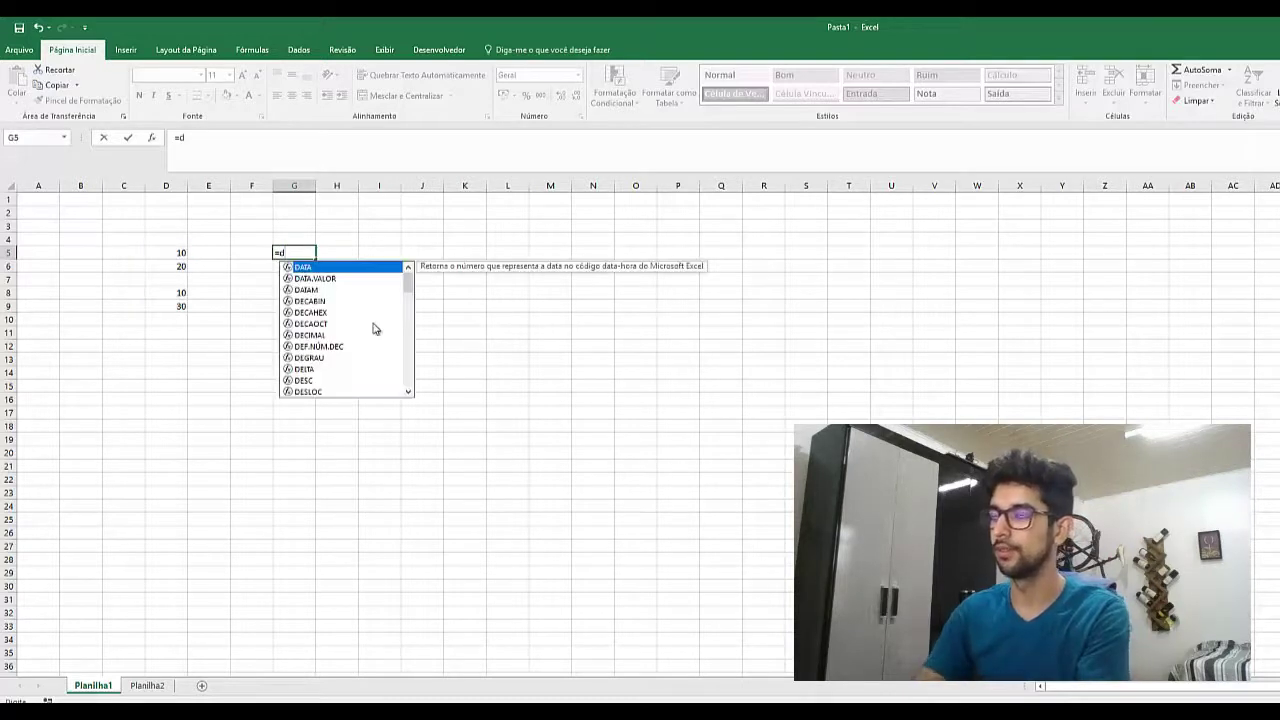
{"action": "type", "text": "5"}
{"action": "key", "text": "BackSpace"}
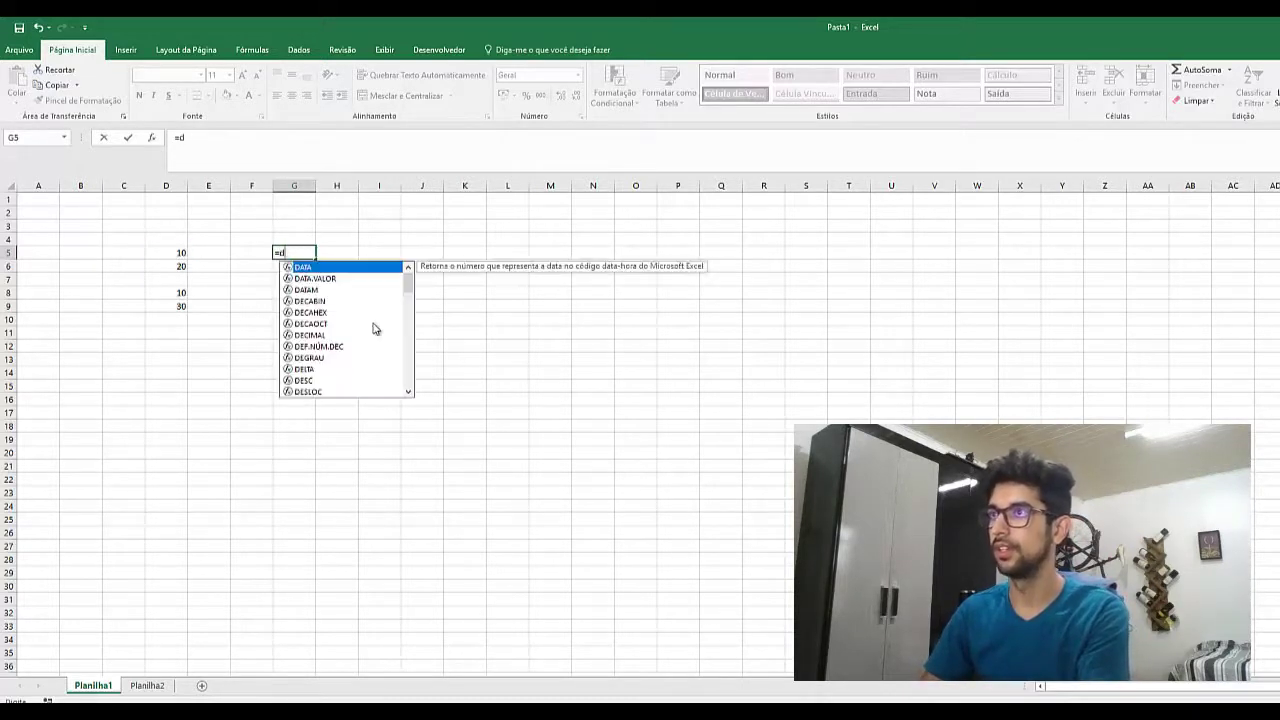
{"action": "type", "text": "5"}
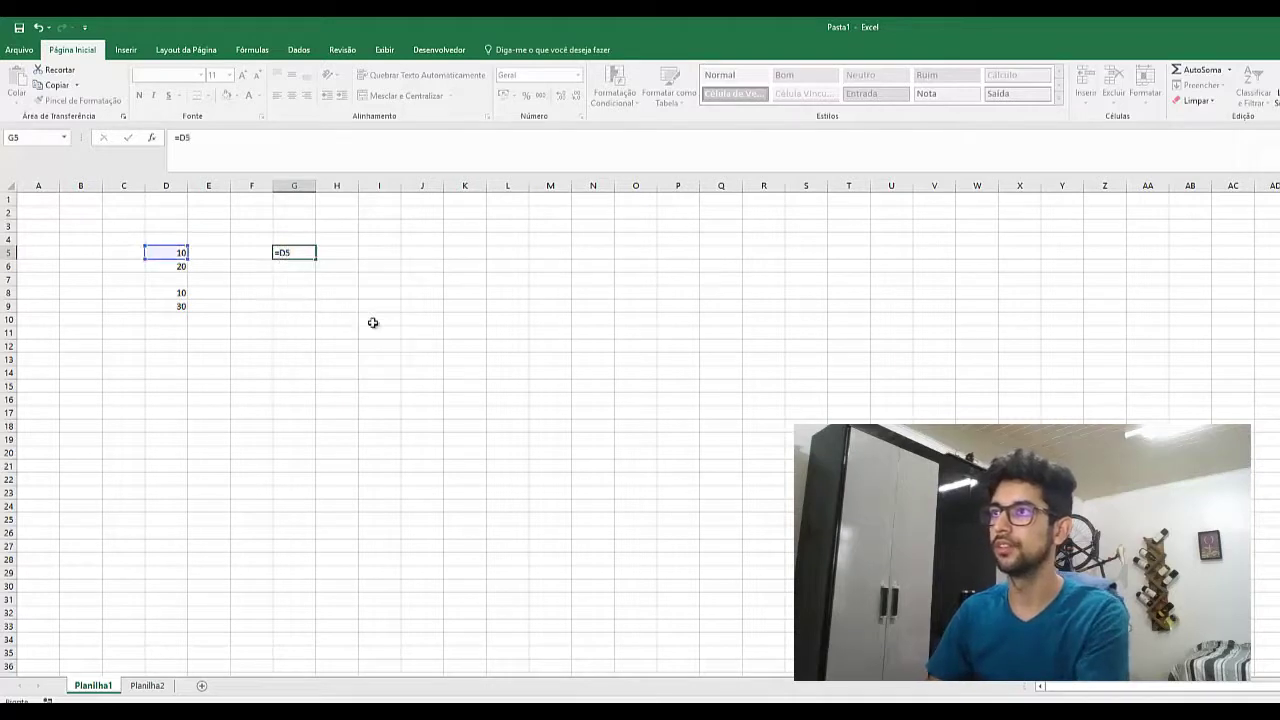
{"action": "key", "text": "Left"}
{"action": "key", "text": "Right"}
{"action": "key", "text": "F2"}
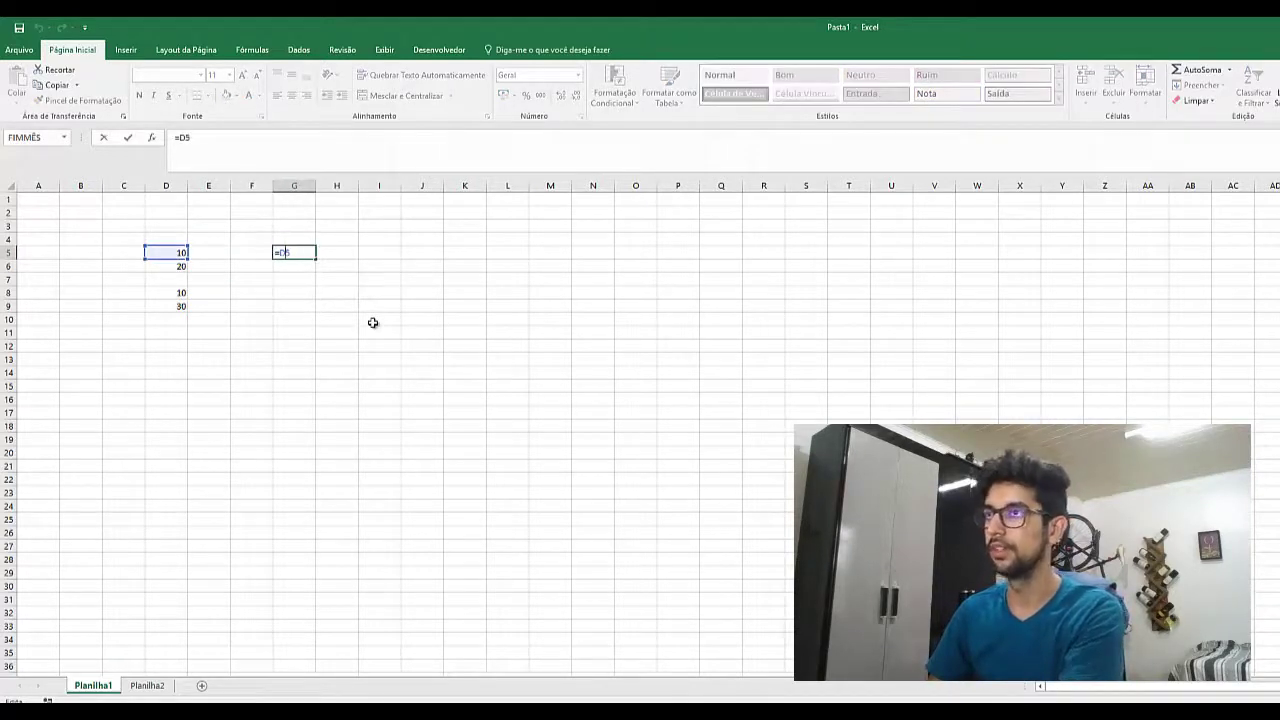
Step: Make G5 the absolute formula =$D$5 and fill it down column G
{"action": "type", "text": "$"}
{"action": "key", "text": "Left"}
{"action": "key", "text": "Left"}
{"action": "type", "text": "$"}
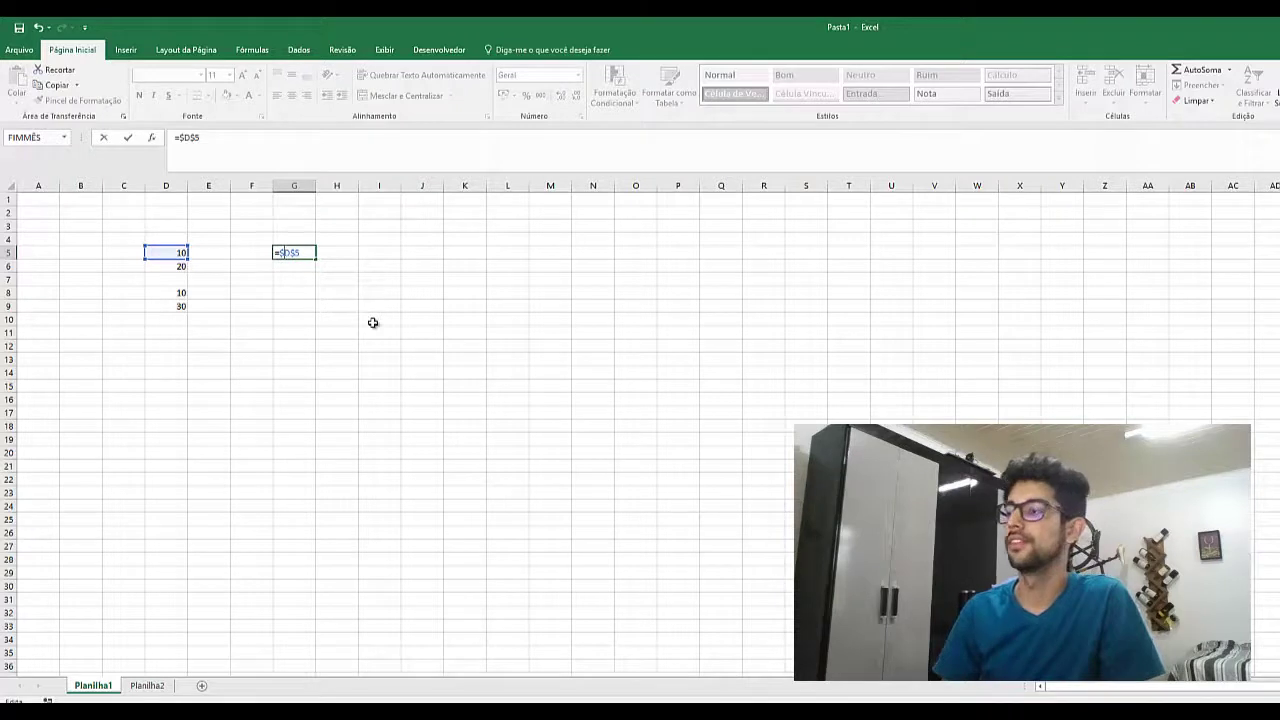
{"action": "key", "text": "ctrl+Return"}
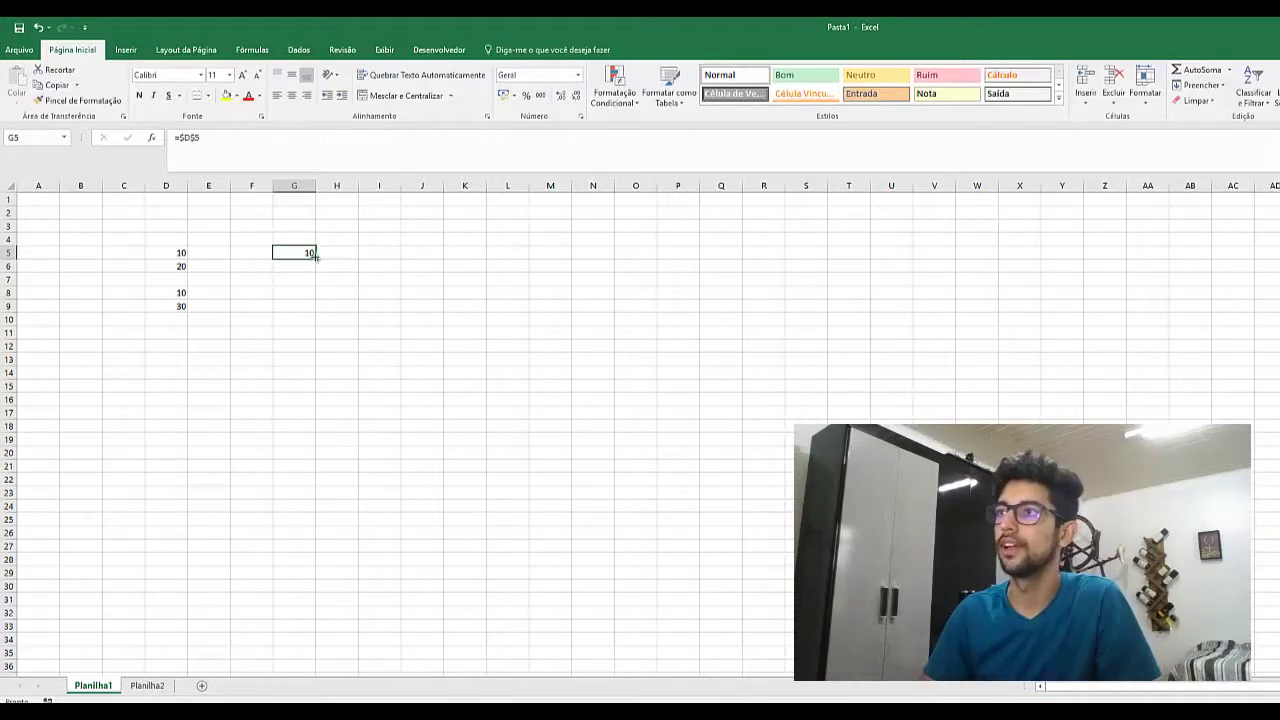
{"action": "left_click_drag", "start_coordinate": [314, 256], "coordinate": [318, 325]}
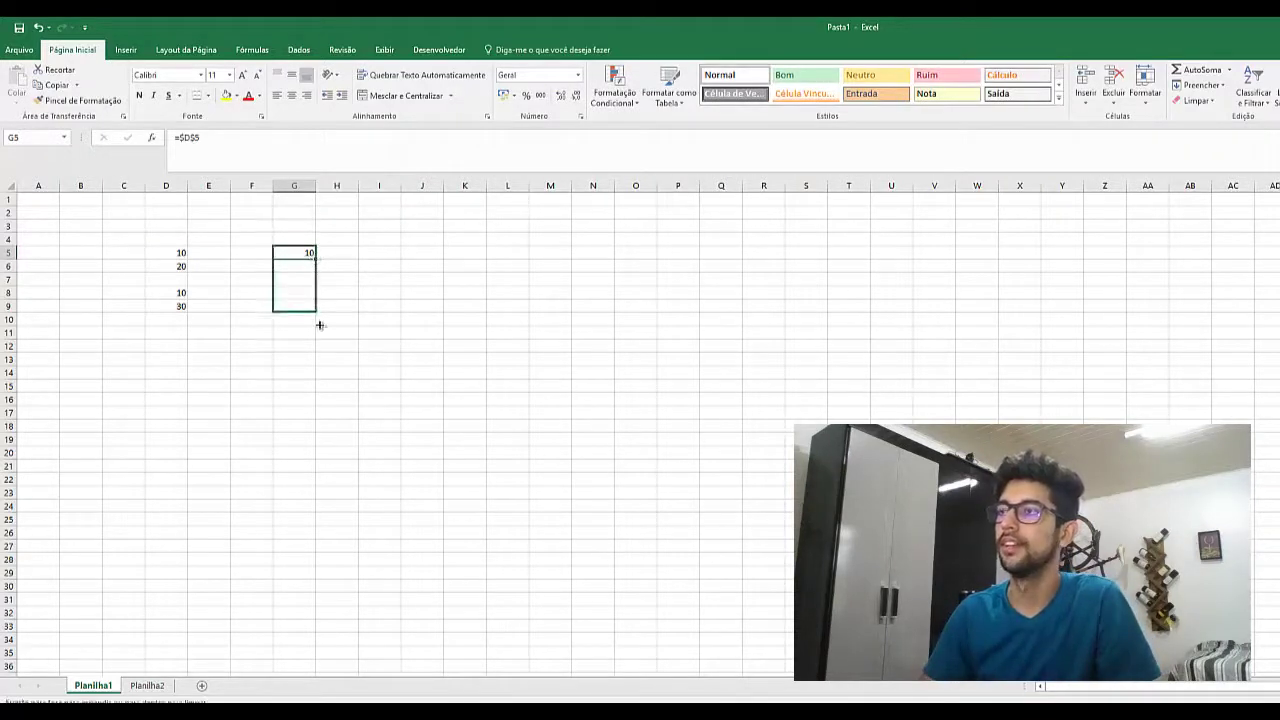
Step: Check that G7 and G9 still reference $D$5, then select G5:G11
{"action": "left_click", "coordinate": [298, 277]}
{"action": "key", "text": "F2"}
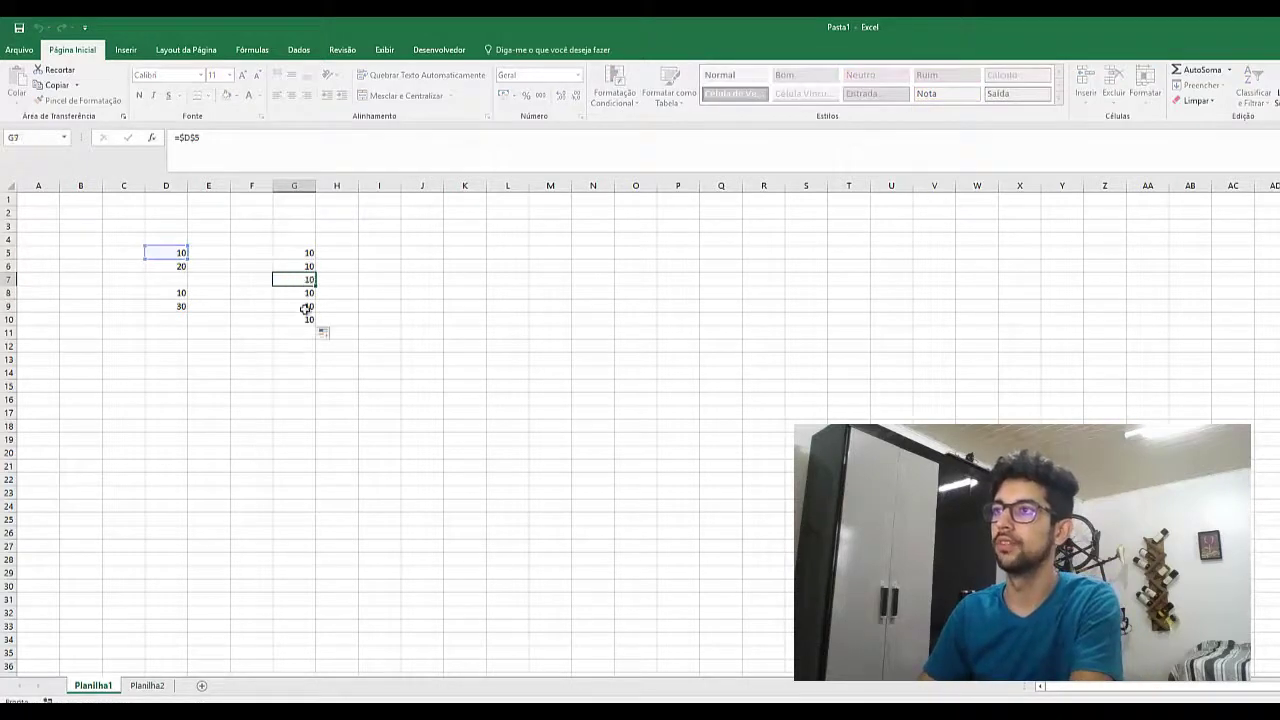
{"action": "left_click", "coordinate": [305, 309]}
{"action": "key", "text": "F2"}
{"action": "key", "text": "Escape"}
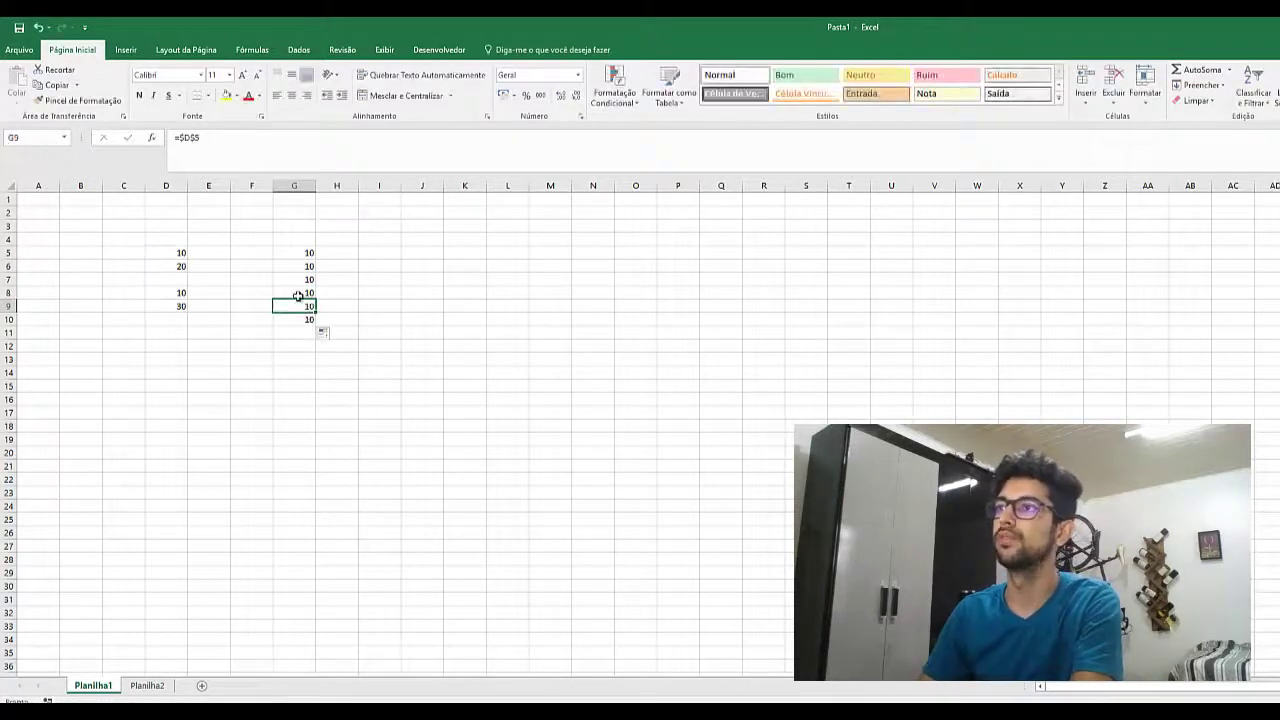
{"action": "key", "text": "ctrl+Up"}
{"action": "left_click", "coordinate": [302, 331], "text": "shift"}
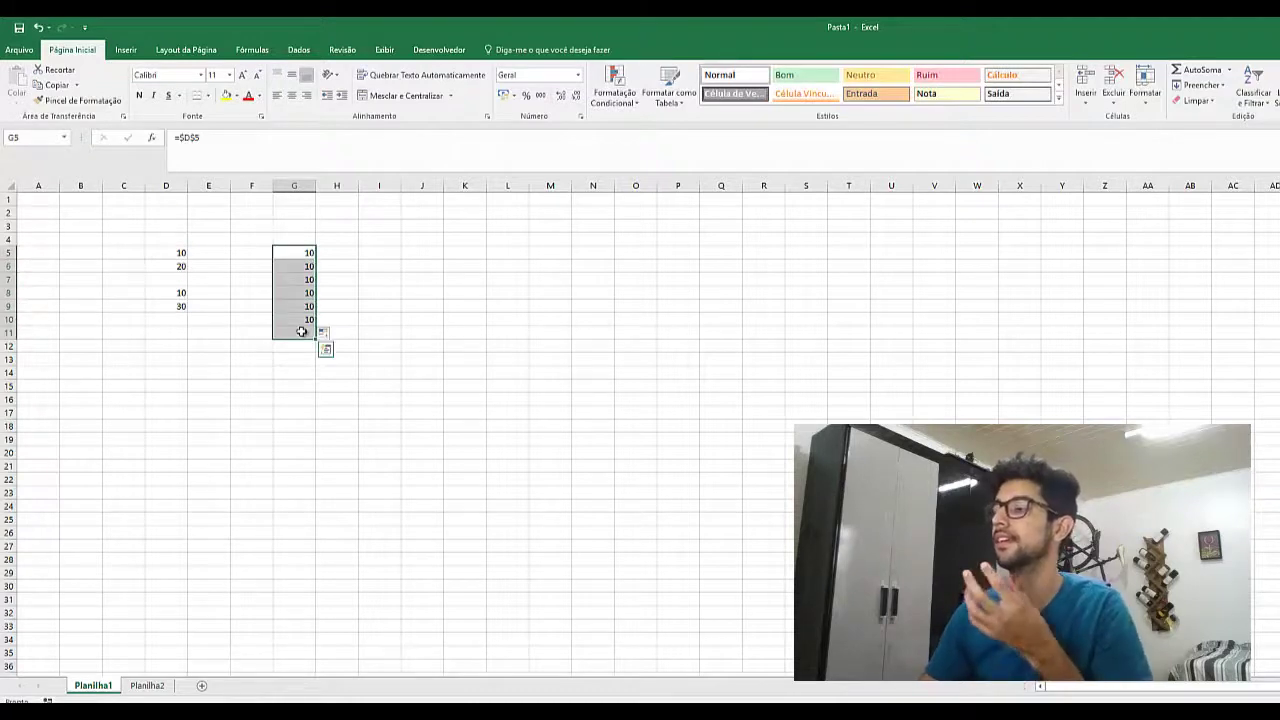
Step: Clear G5:G11, then enter the mixed reference =D$5 in G5, showing 10
{"action": "key", "text": "Delete"}
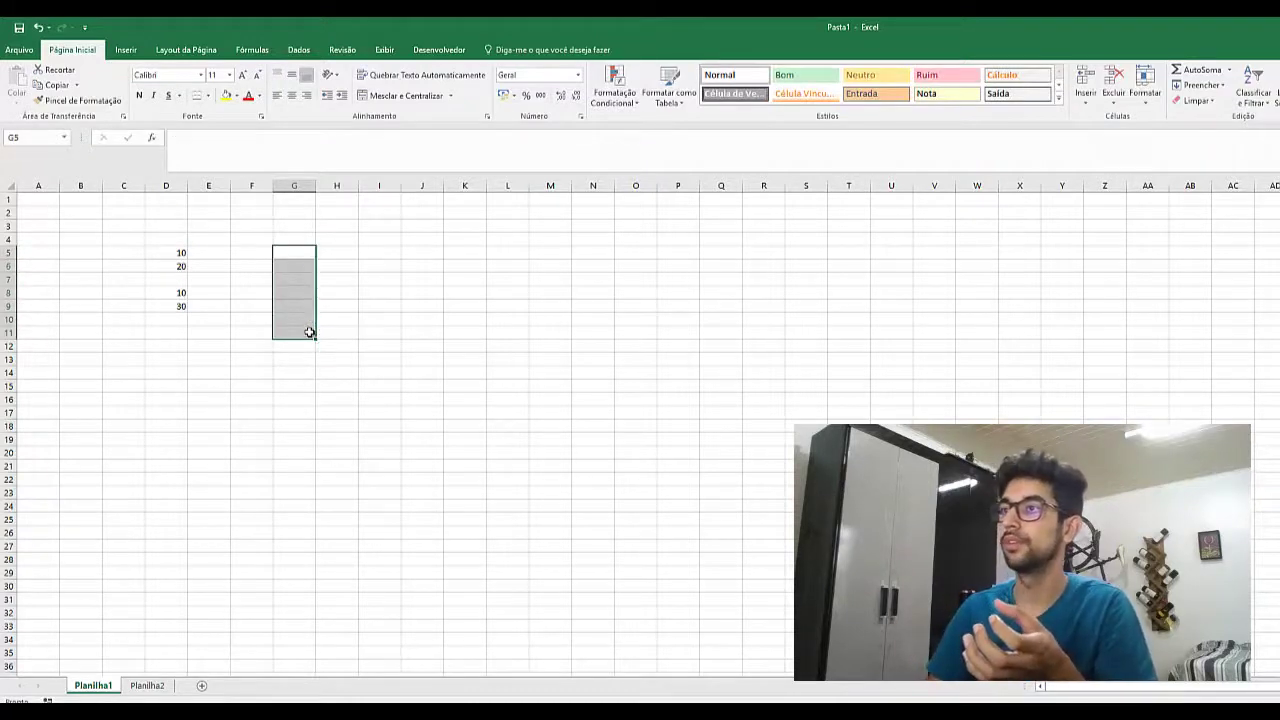
{"action": "left_click", "coordinate": [287, 252]}
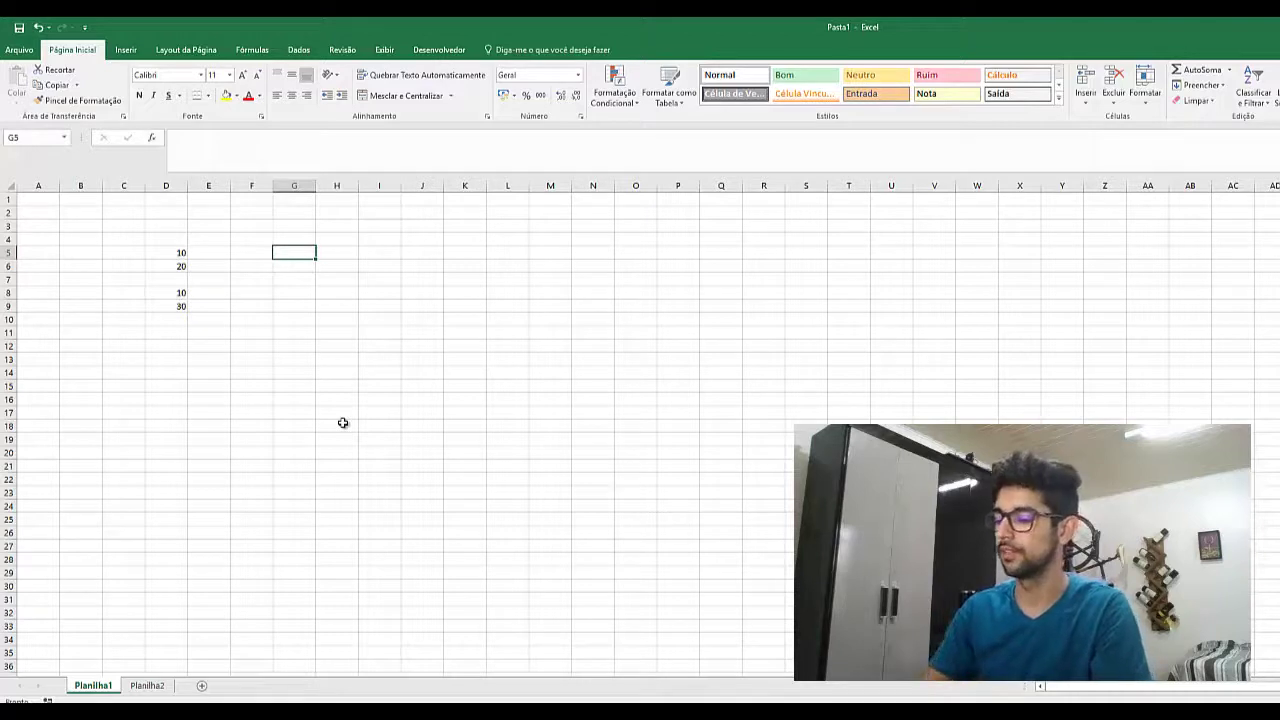
{"action": "type", "text": "="}
{"action": "key", "text": "Left"}
{"action": "key", "text": "Left"}
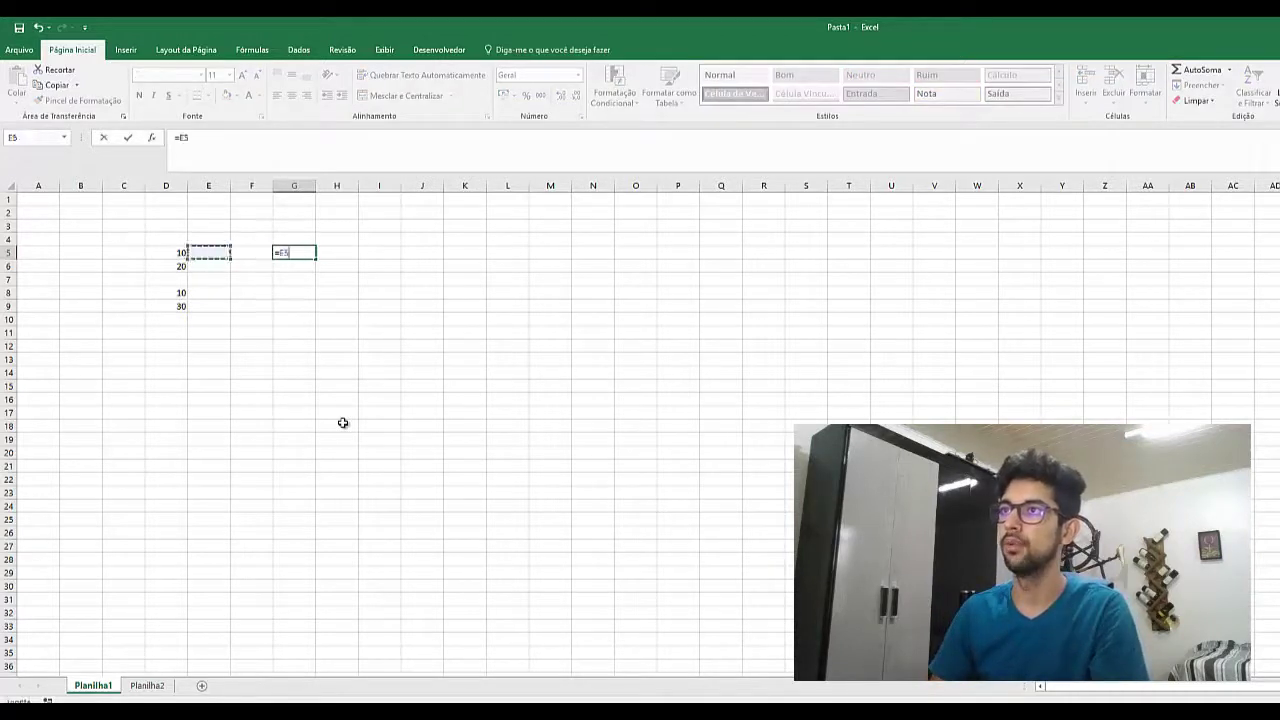
{"action": "key", "text": "Left"}
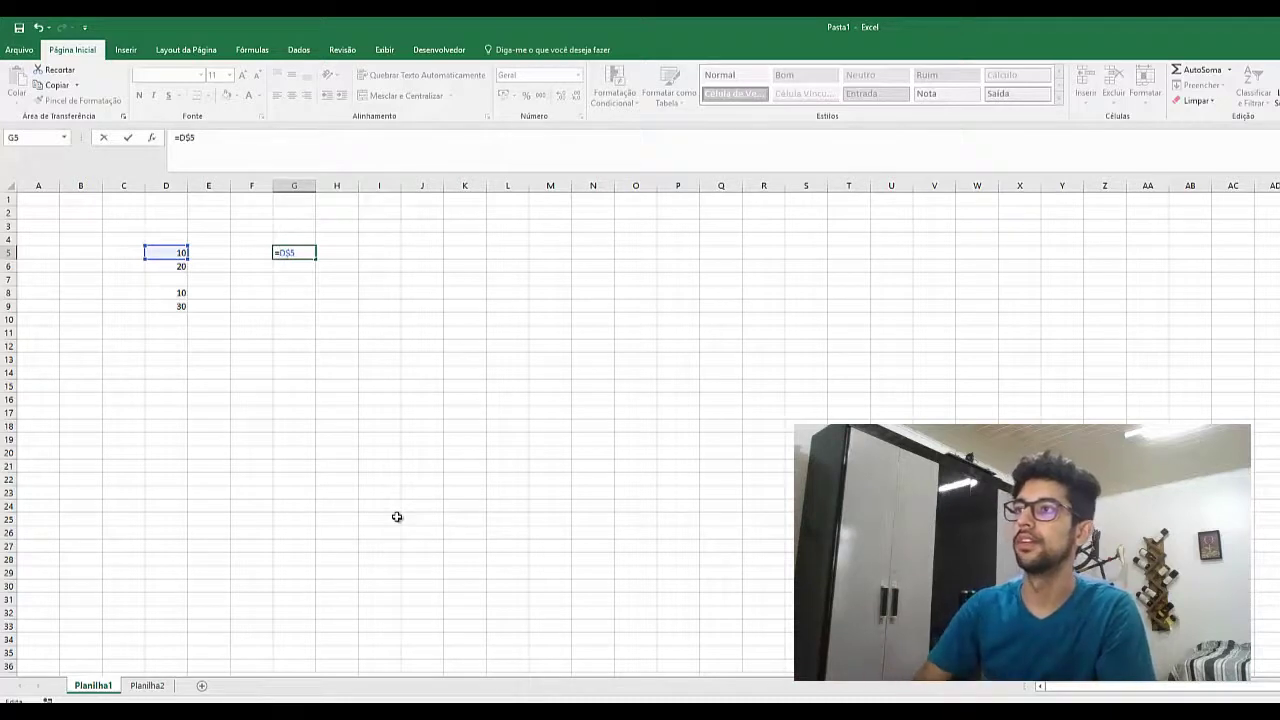
{"action": "key", "text": "F4"}
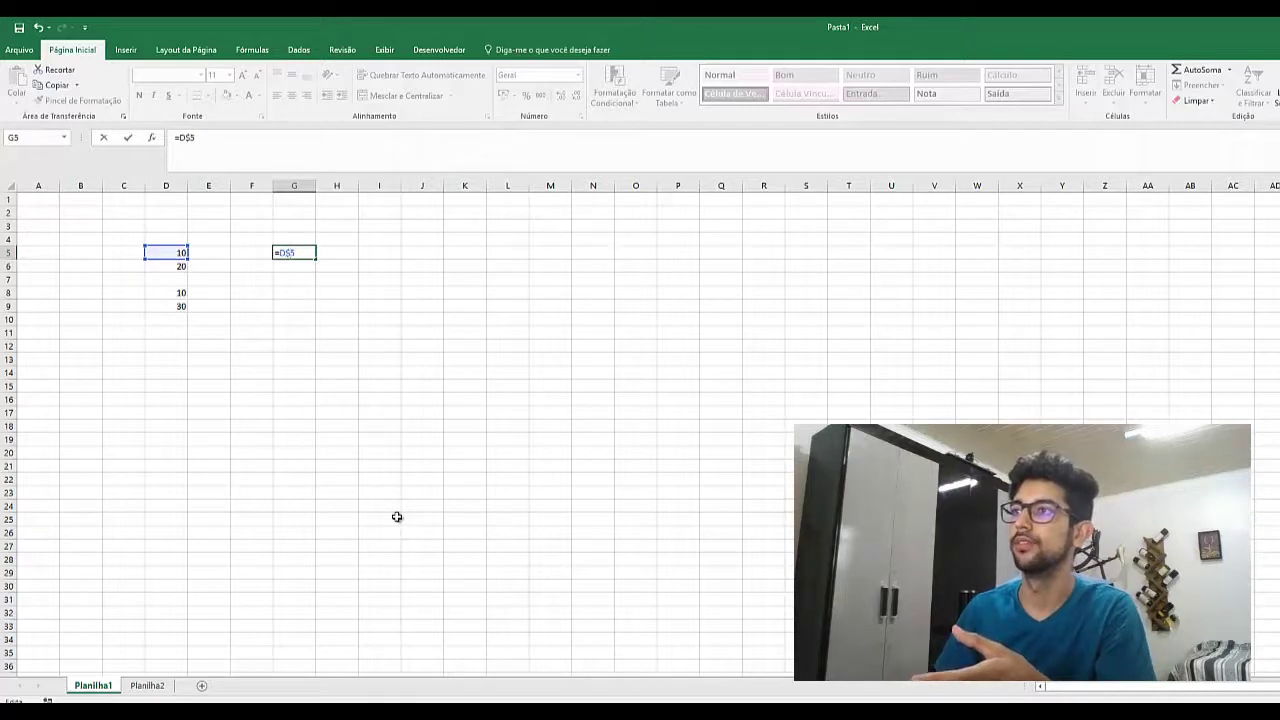
{"action": "key", "text": "Return"}
{"action": "key", "text": "Up"}
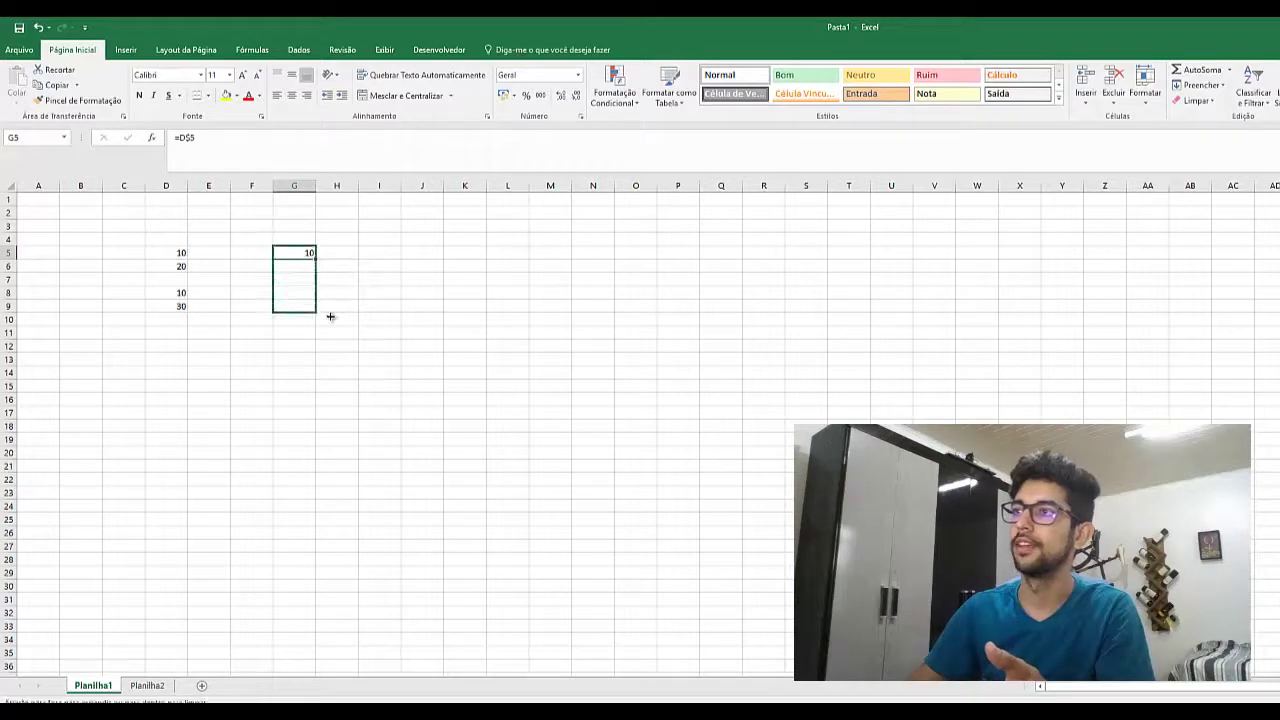
Step: Fill G5's =D$5 formula down to G9 and across to I5
{"action": "left_click_drag", "start_coordinate": [315, 258], "coordinate": [320, 312]}
{"action": "left_click", "coordinate": [302, 253]}
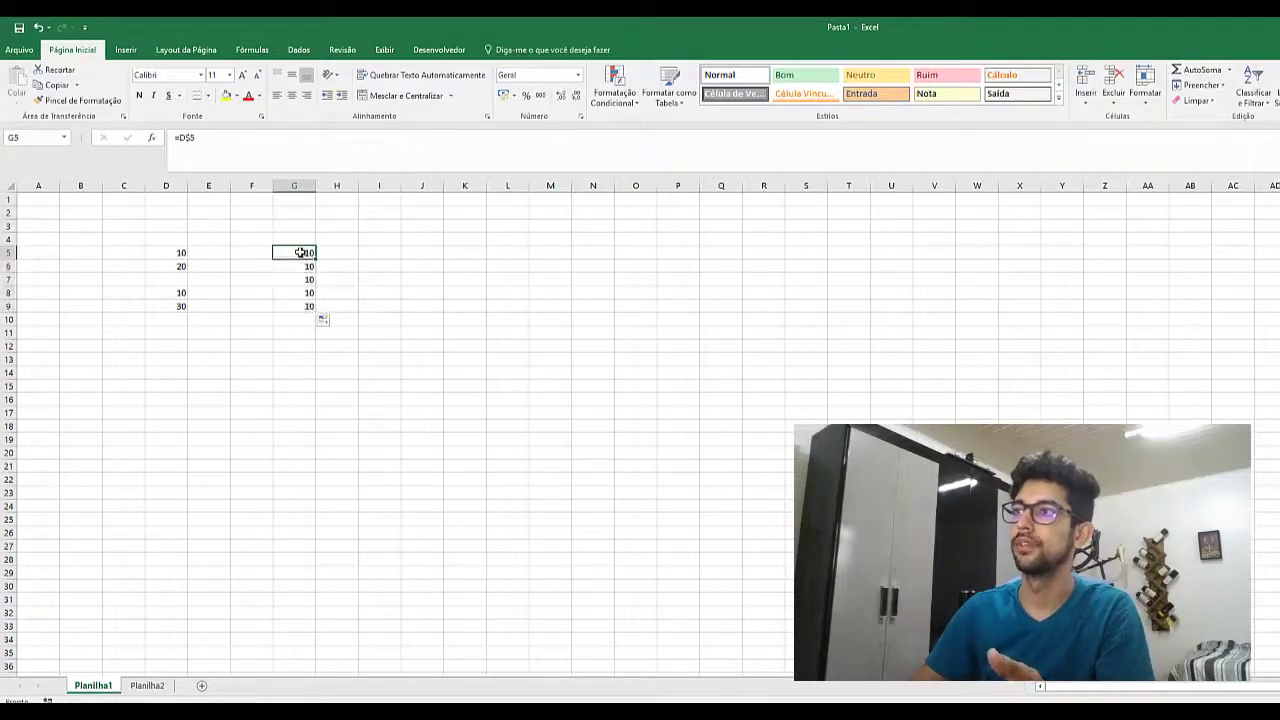
{"action": "left_click_drag", "start_coordinate": [316, 258], "coordinate": [390, 258]}
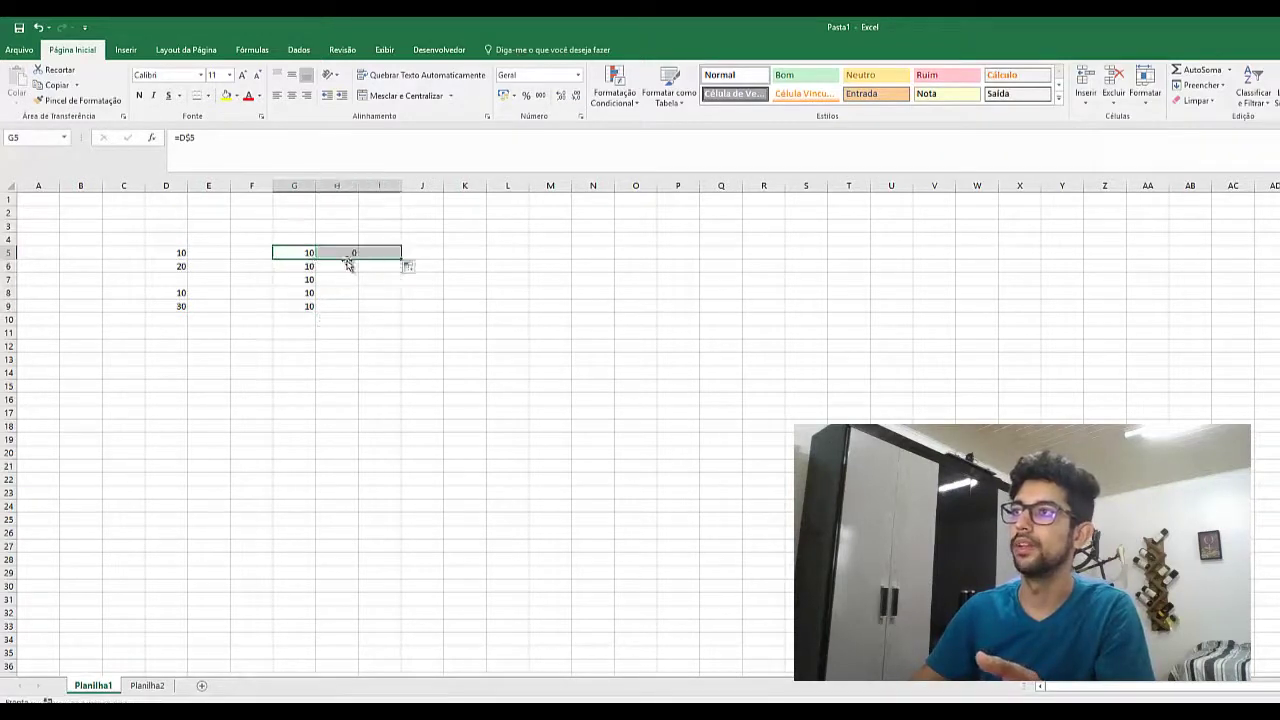
Step: Check that H5's copied formula reads =E$5, then edit G5 again
{"action": "left_click", "coordinate": [331, 257]}
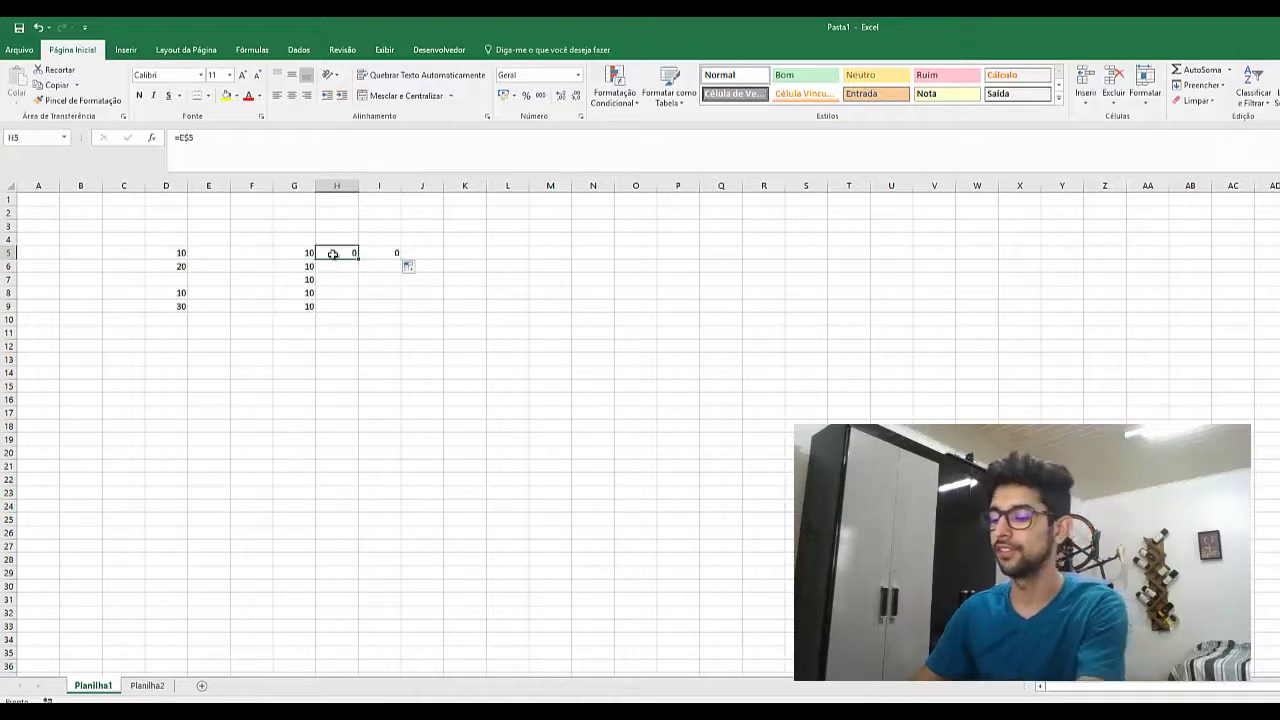
{"action": "double_click", "coordinate": [332, 256]}
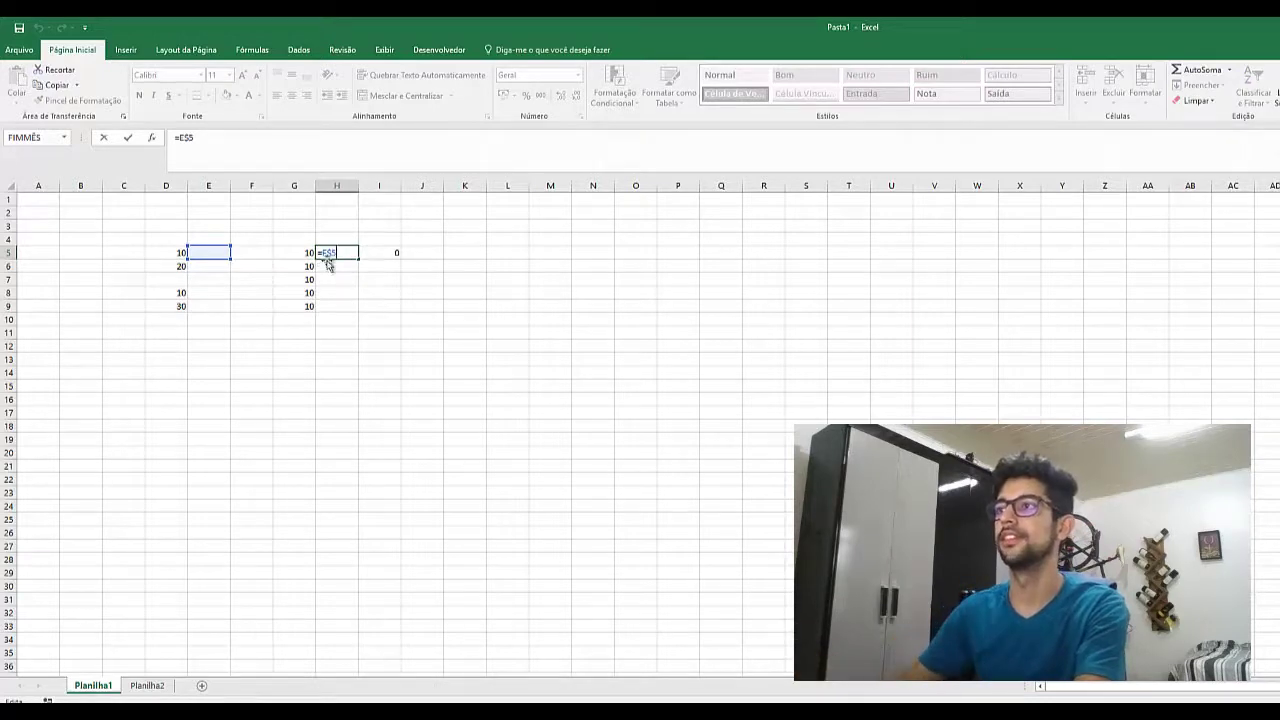
{"action": "key", "text": "Return"}
{"action": "left_click", "coordinate": [302, 253]}
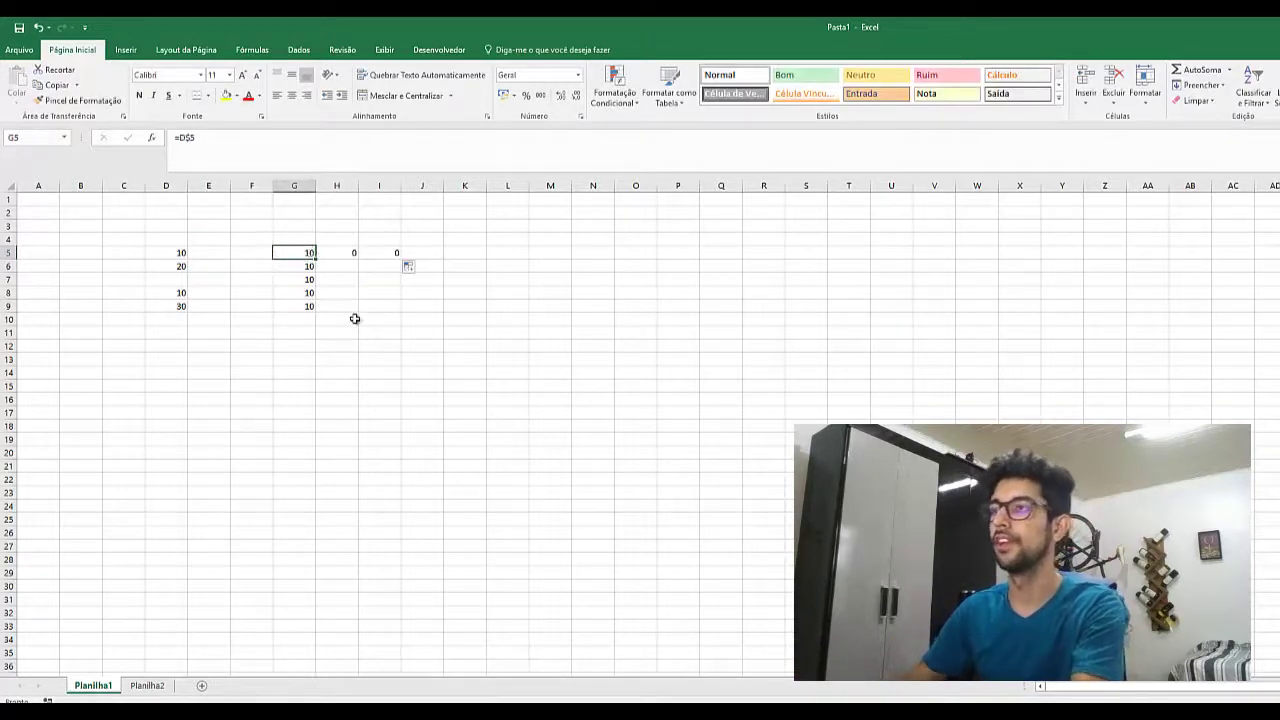
{"action": "key", "text": "F2"}
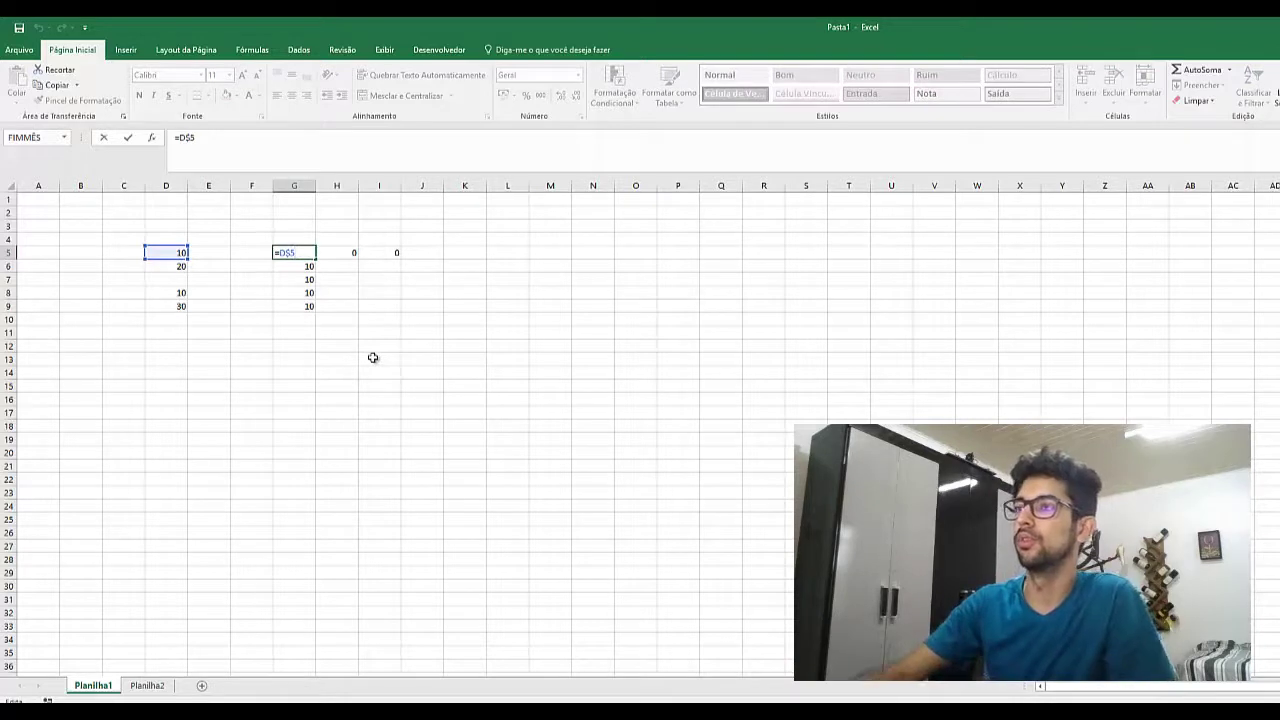
Step: Cycle G5's reference with F4 through $D5, D5 and D$5, then commit
{"action": "key", "text": "F4"}
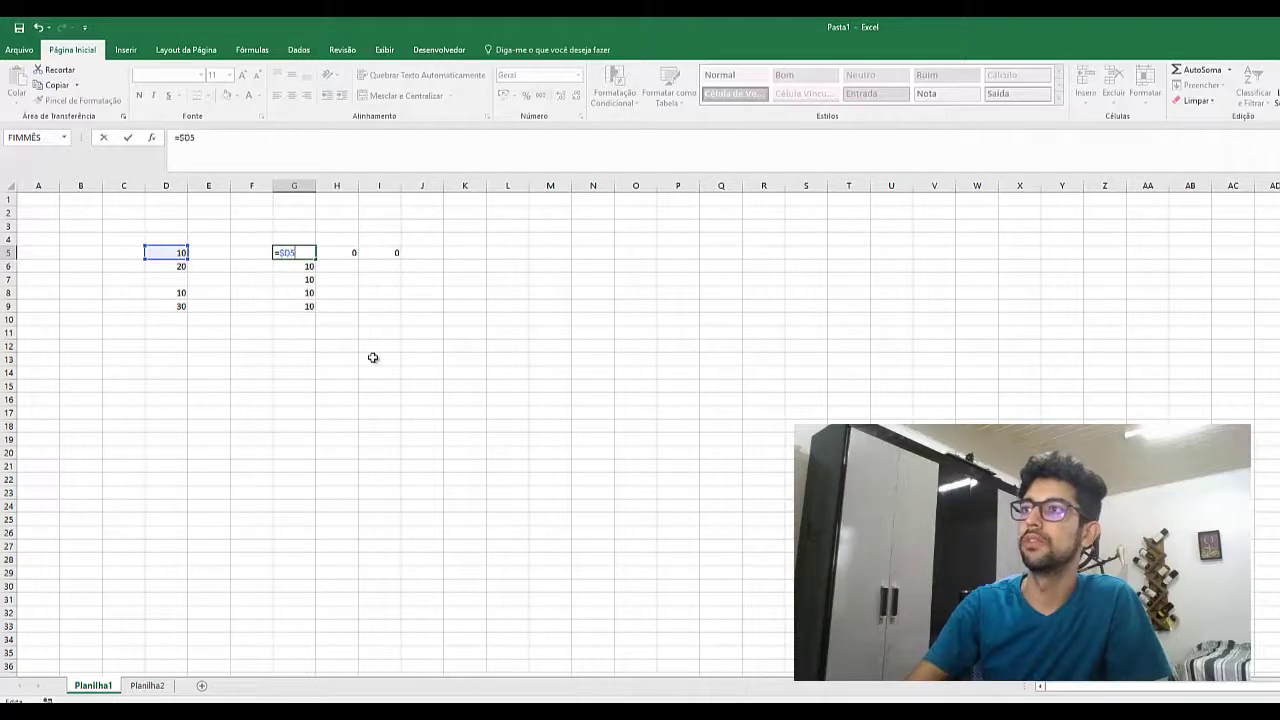
{"action": "key", "text": "F4"}
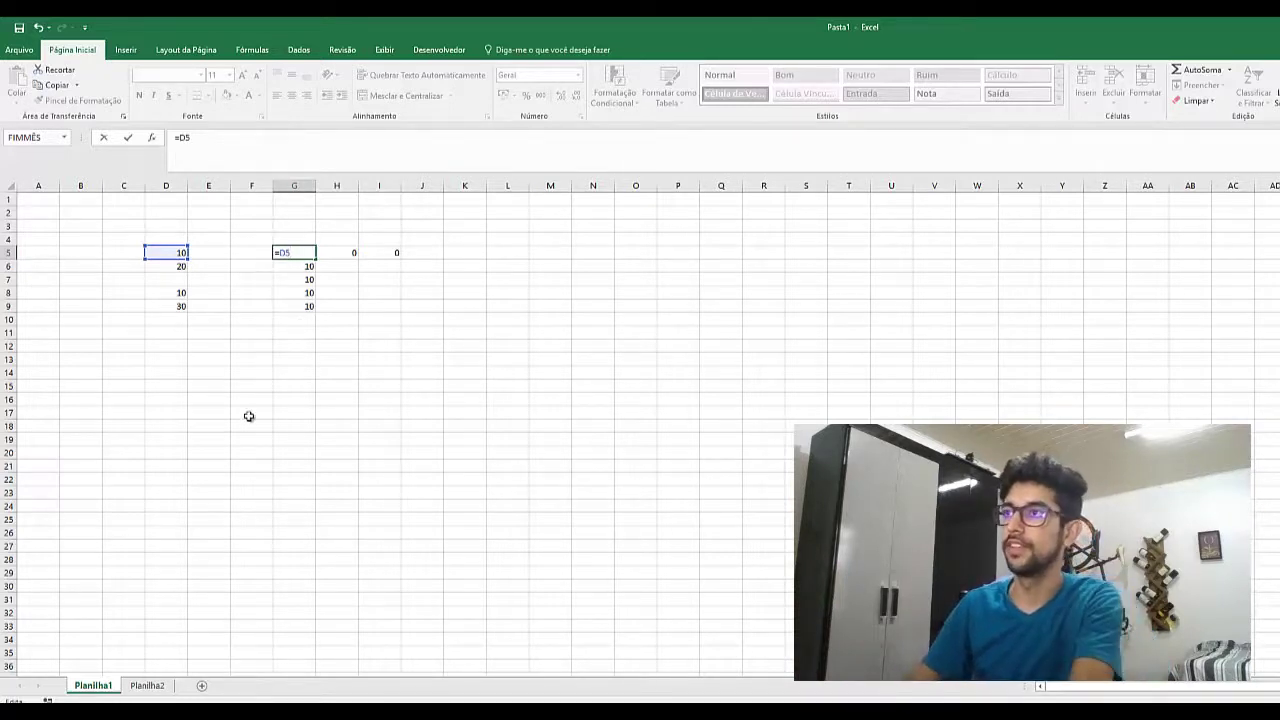
{"action": "key", "text": "F4"}
{"action": "key", "text": "F4"}
{"action": "key", "text": "ctrl+Return"}
Step: Re-enter G5 as the plain relative formula =D5
{"action": "type", "text": "="}
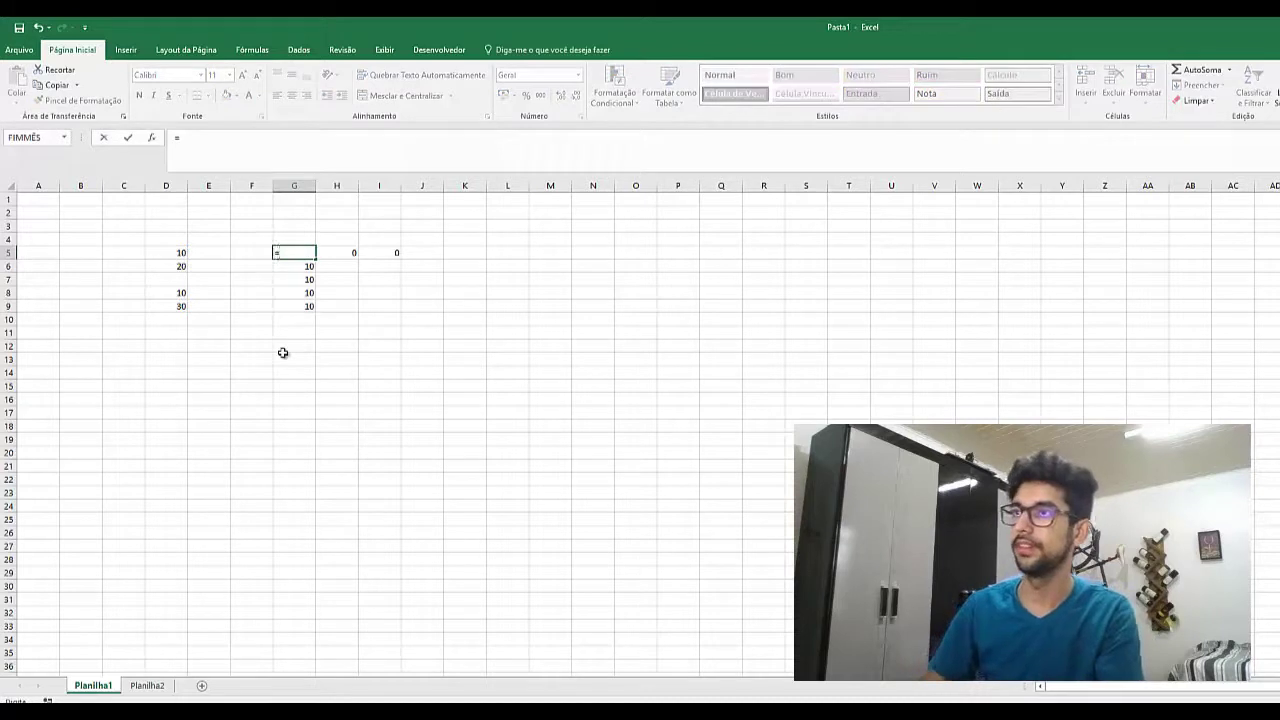
{"action": "left_click", "coordinate": [181, 254]}
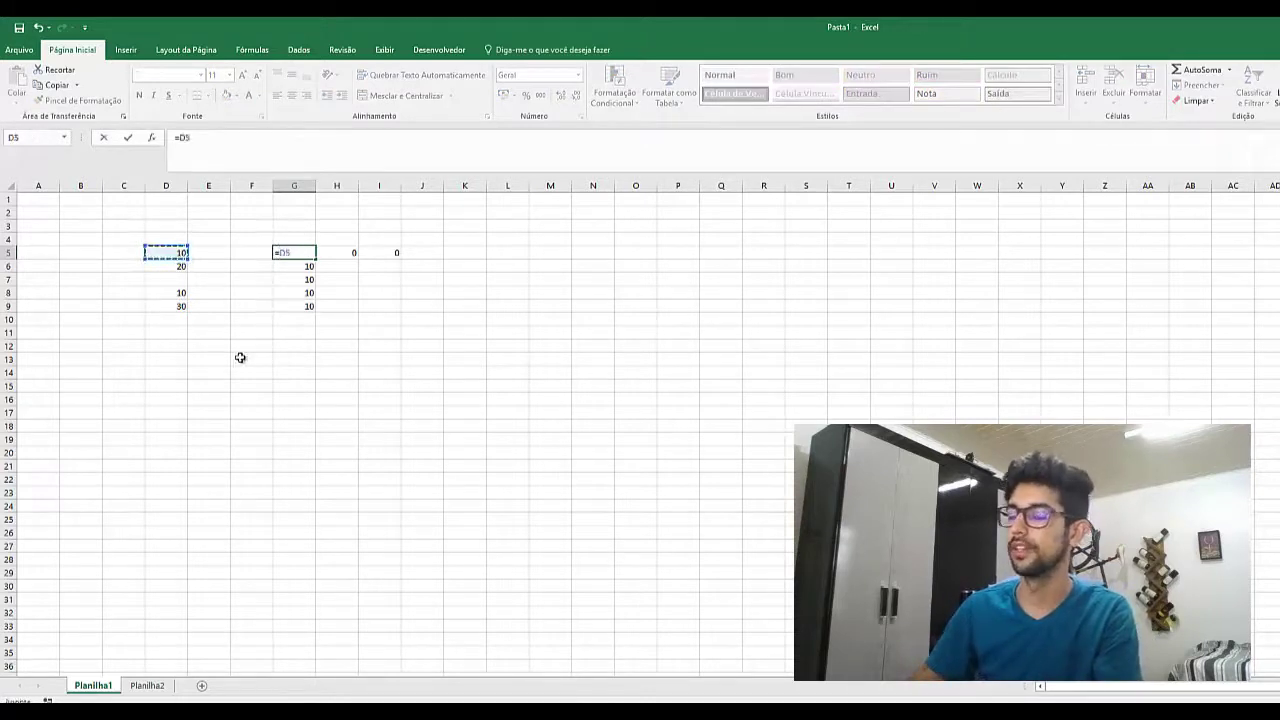
{"action": "key", "text": "BackSpace"}
{"action": "key", "text": "BackSpace"}
{"action": "key", "text": "BackSpace"}
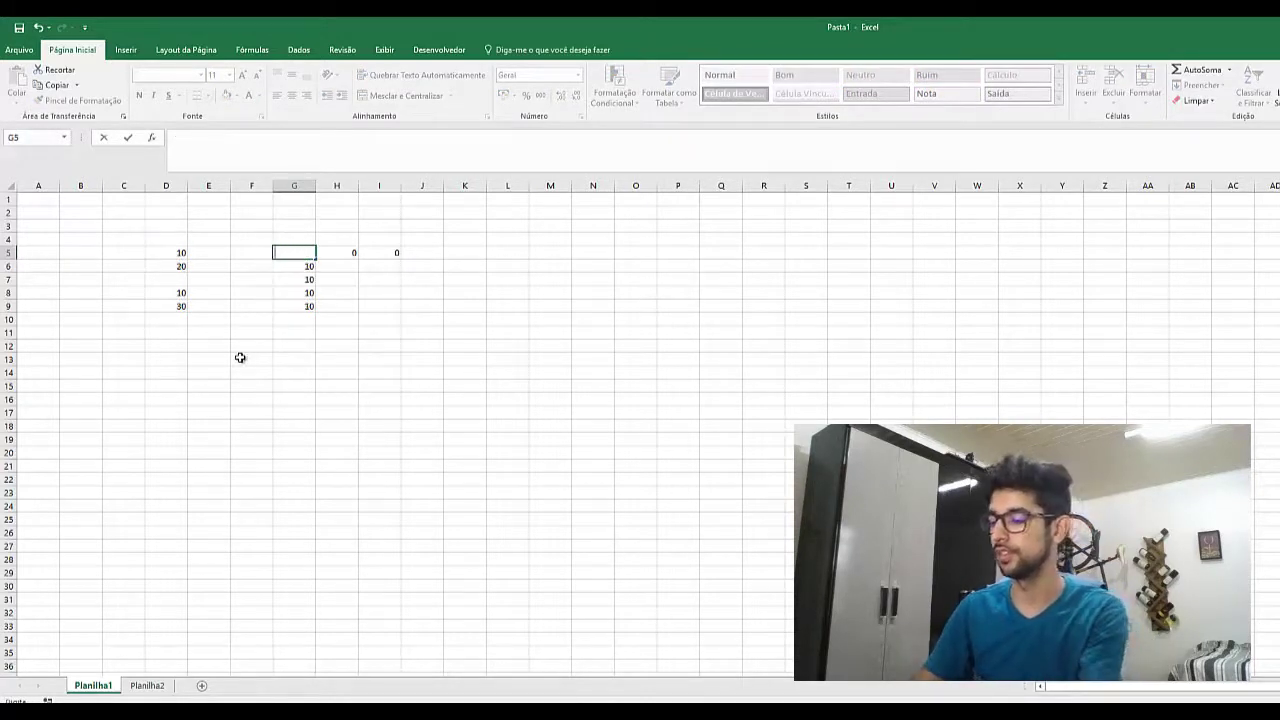
{"action": "key", "text": "ctrl+Return"}
{"action": "type", "text": "=D"}
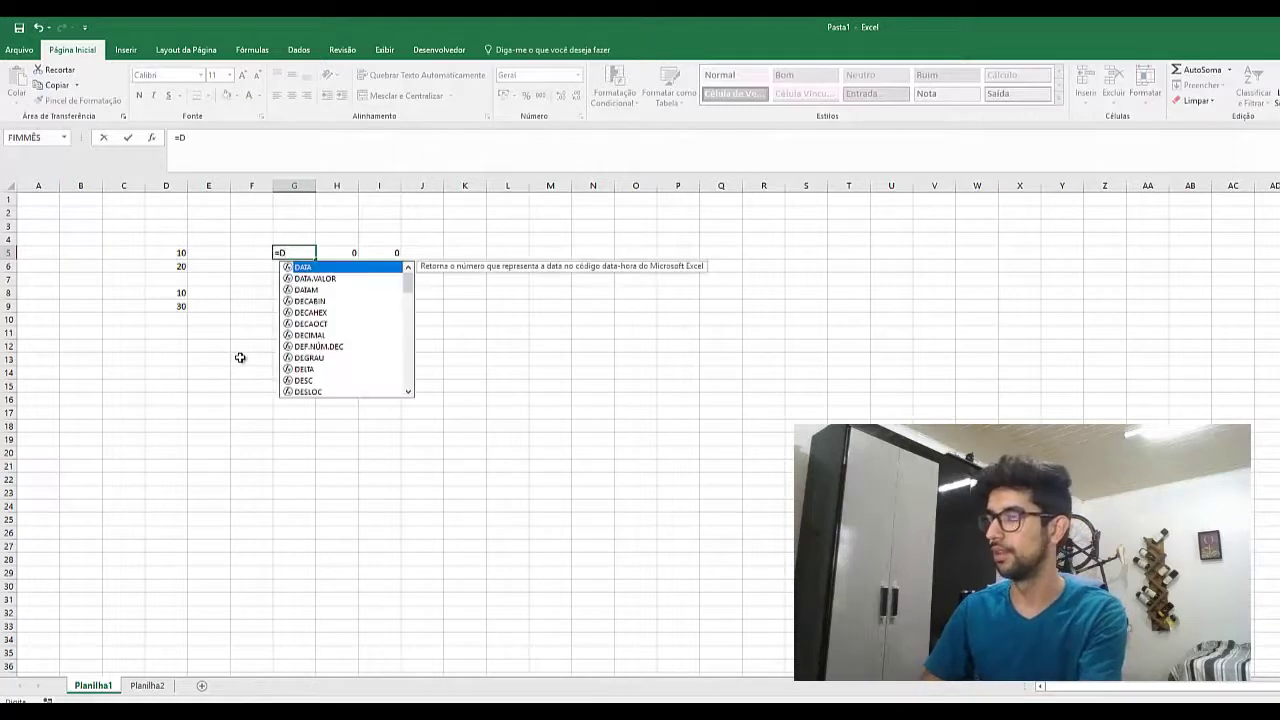
{"action": "type", "text": "5"}
{"action": "key", "text": "ctrl+Return"}
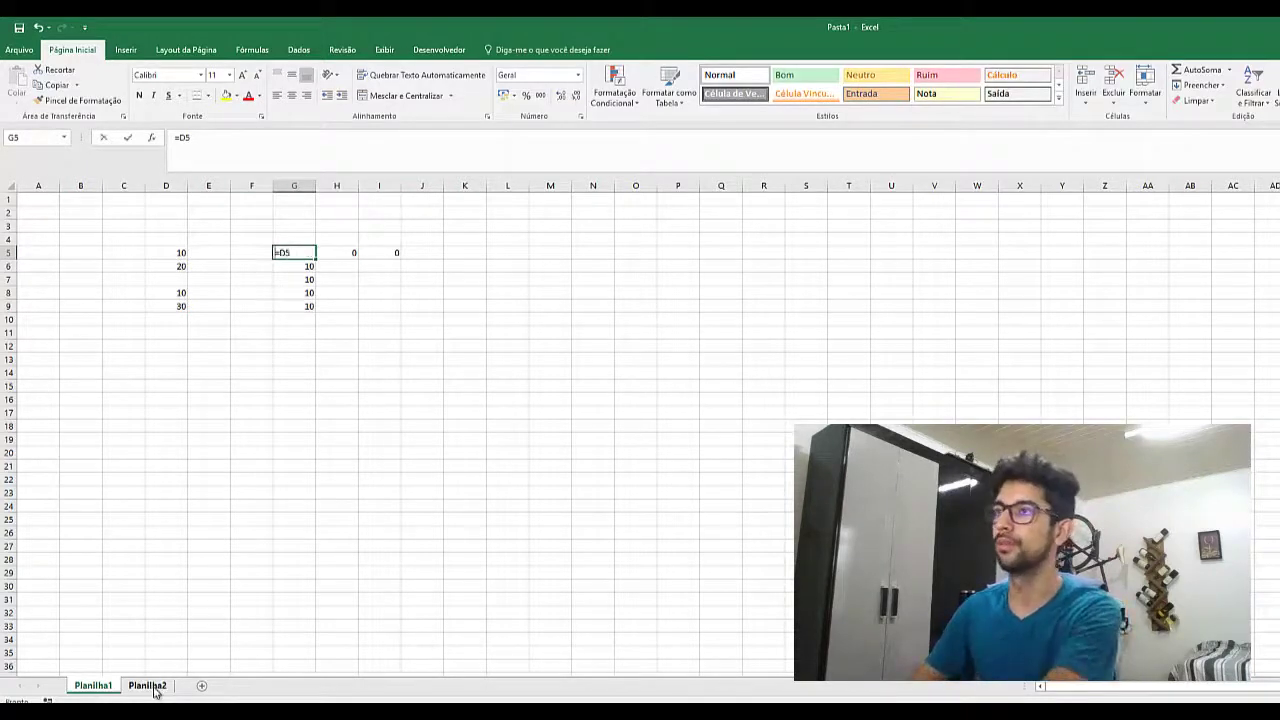
Step: Set G5 to =Planilha2!D5, showing 0, then reopen its formula
{"action": "type", "text": "="}
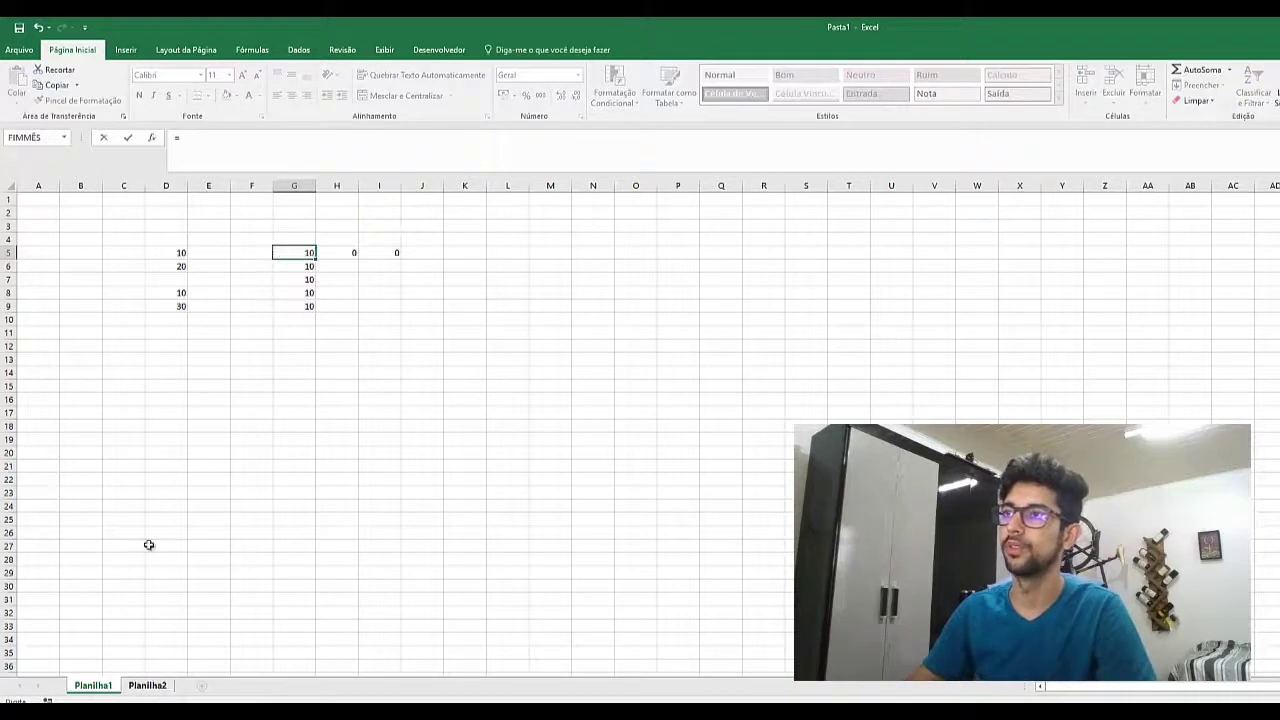
{"action": "left_click", "coordinate": [147, 685]}
{"action": "left_click", "coordinate": [166, 252]}
{"action": "key", "text": "Return"}
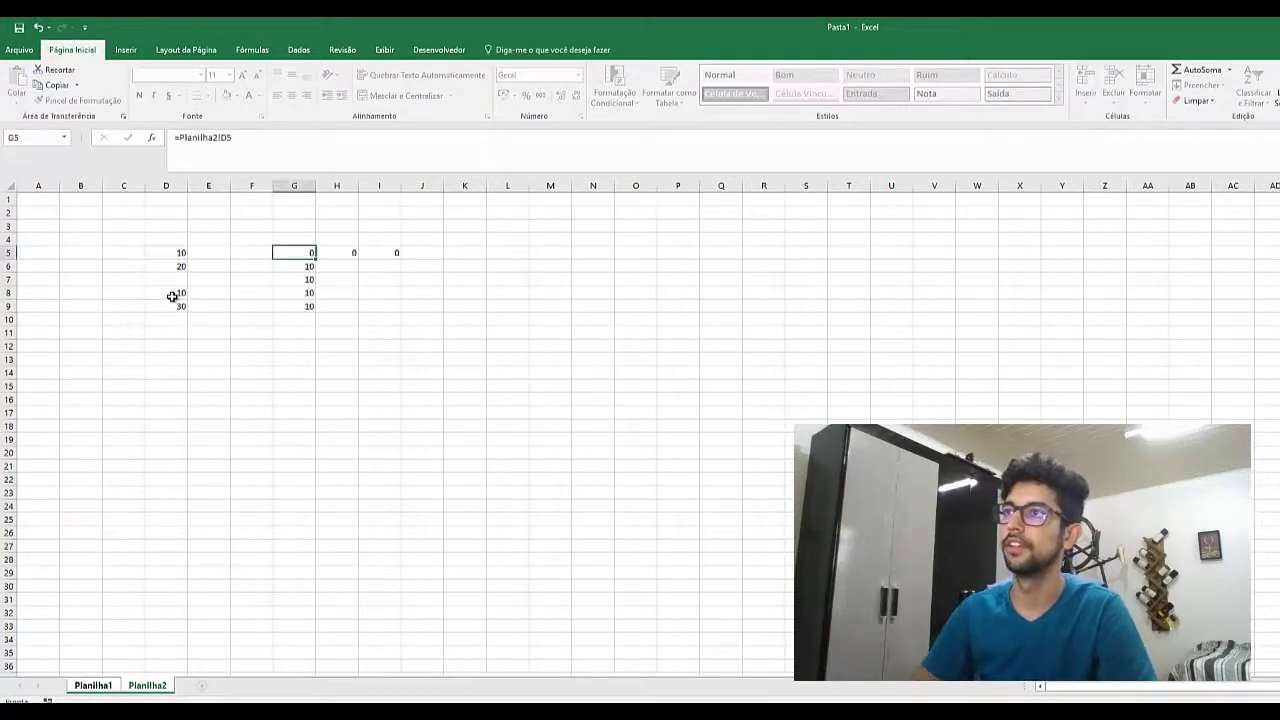
{"action": "left_click", "coordinate": [302, 266]}
{"action": "left_click", "coordinate": [295, 255]}
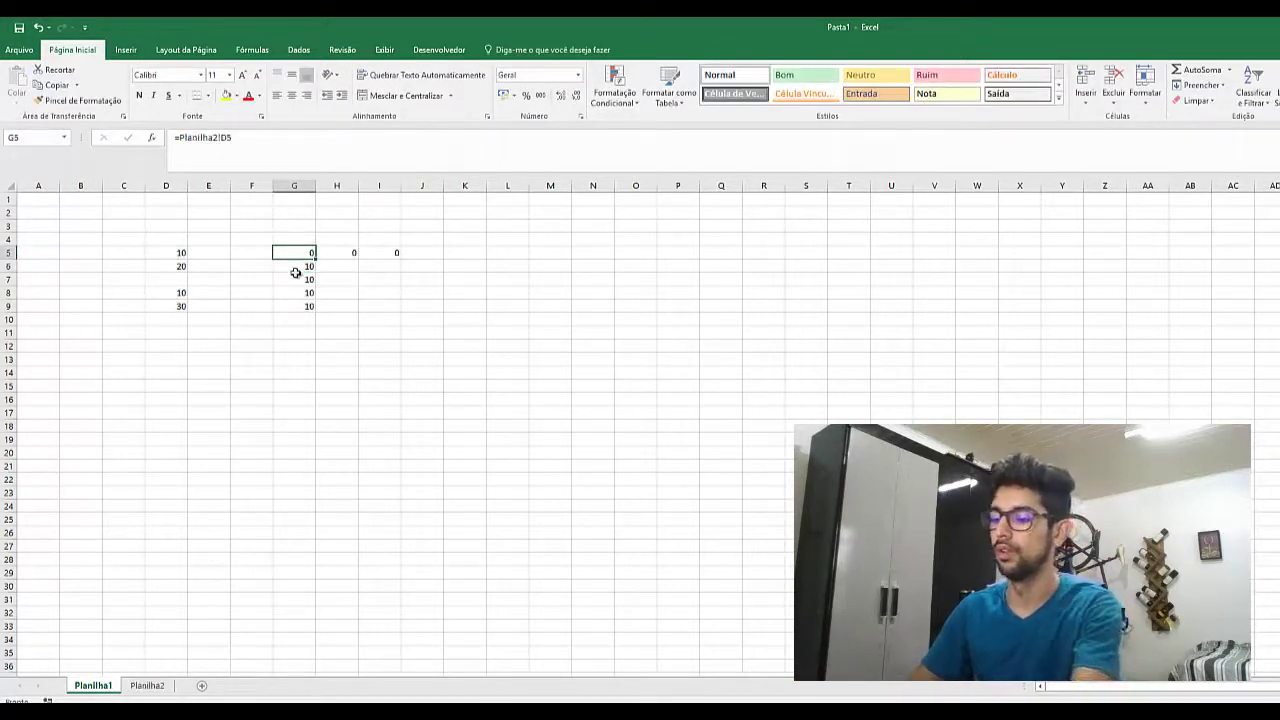
{"action": "key", "text": "F2"}
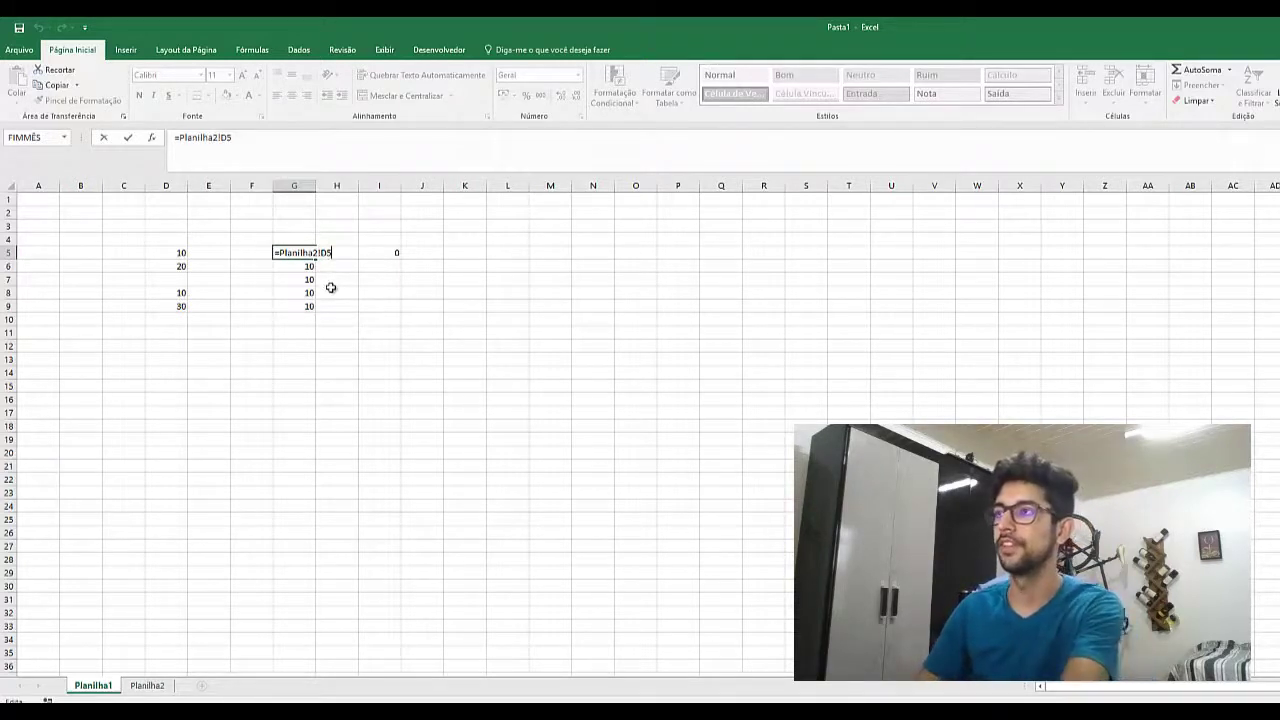
Step: Use F4 to turn =Planilha2!D5 into =Planilha2!$D$5
{"action": "key", "text": "F4"}
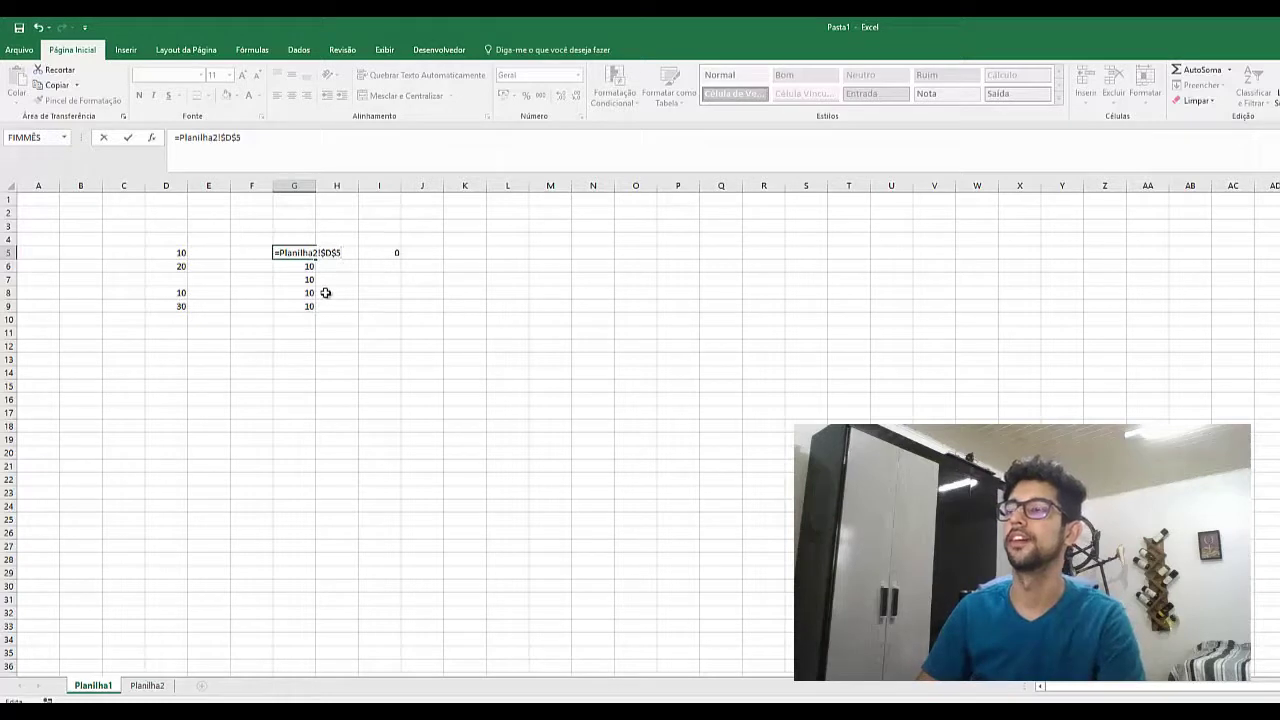